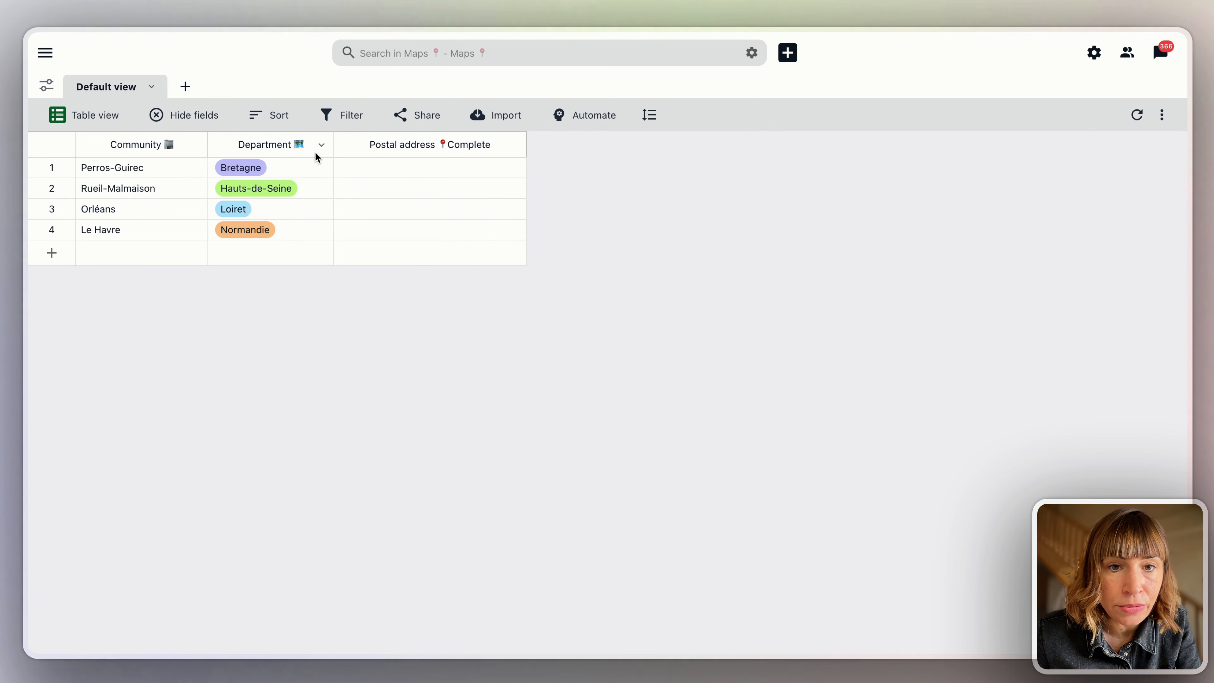
Insert a formula field named ∑ Geoloc to the right of the Postal address column.
click(373, 151)
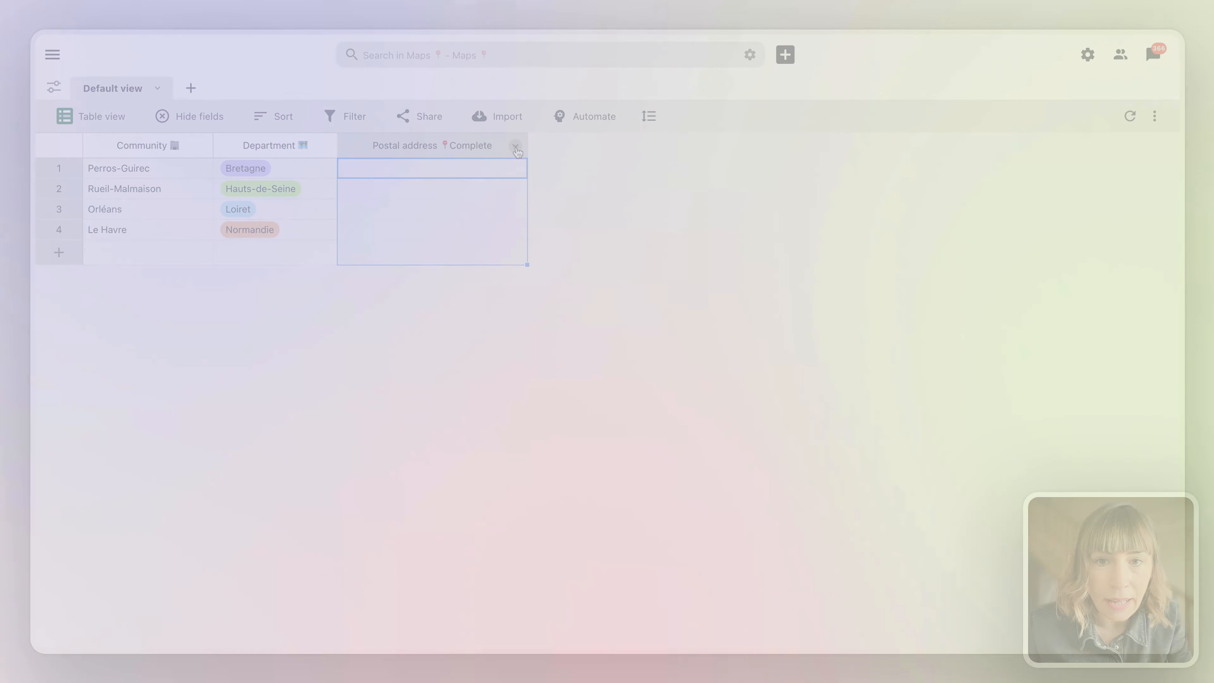
click(515, 144)
click(481, 170)
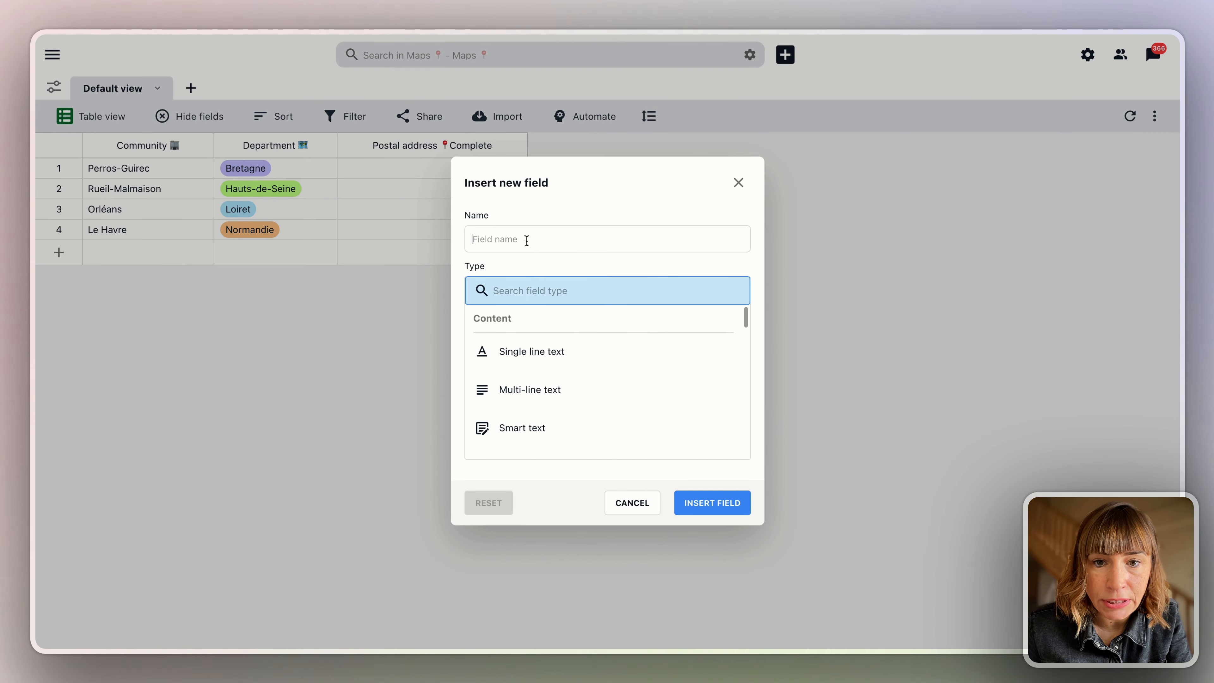
text(∑ Geoloc)
click(530, 292)
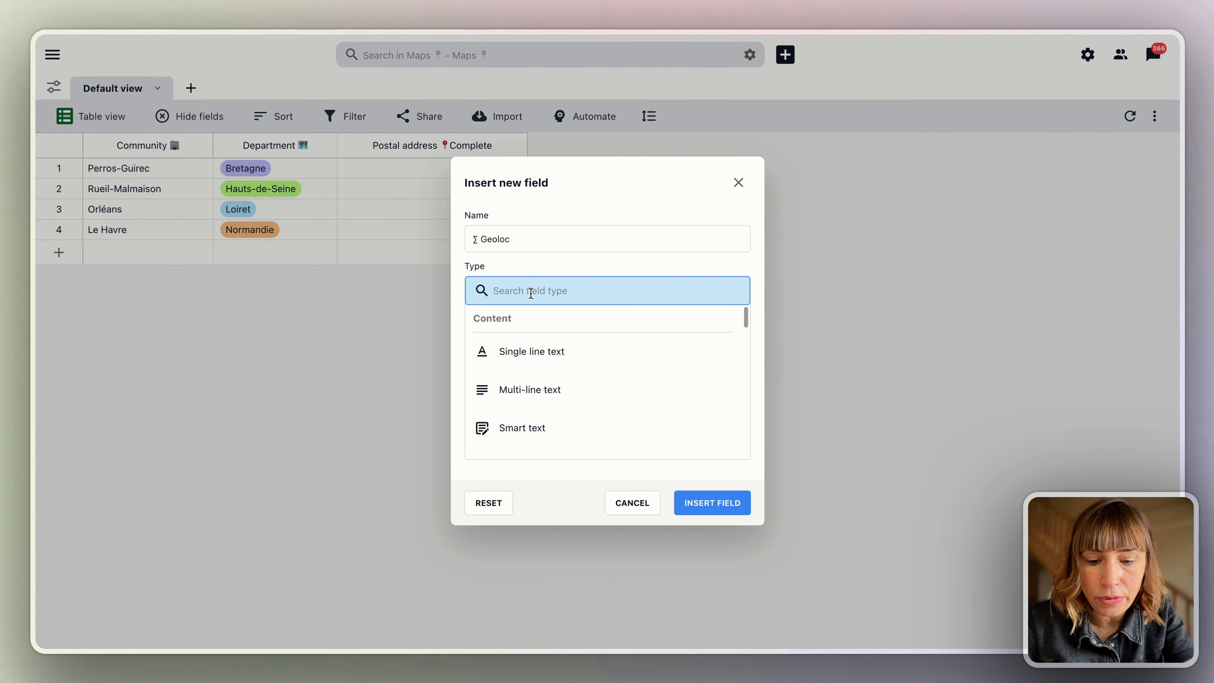
text(for)
click(541, 356)
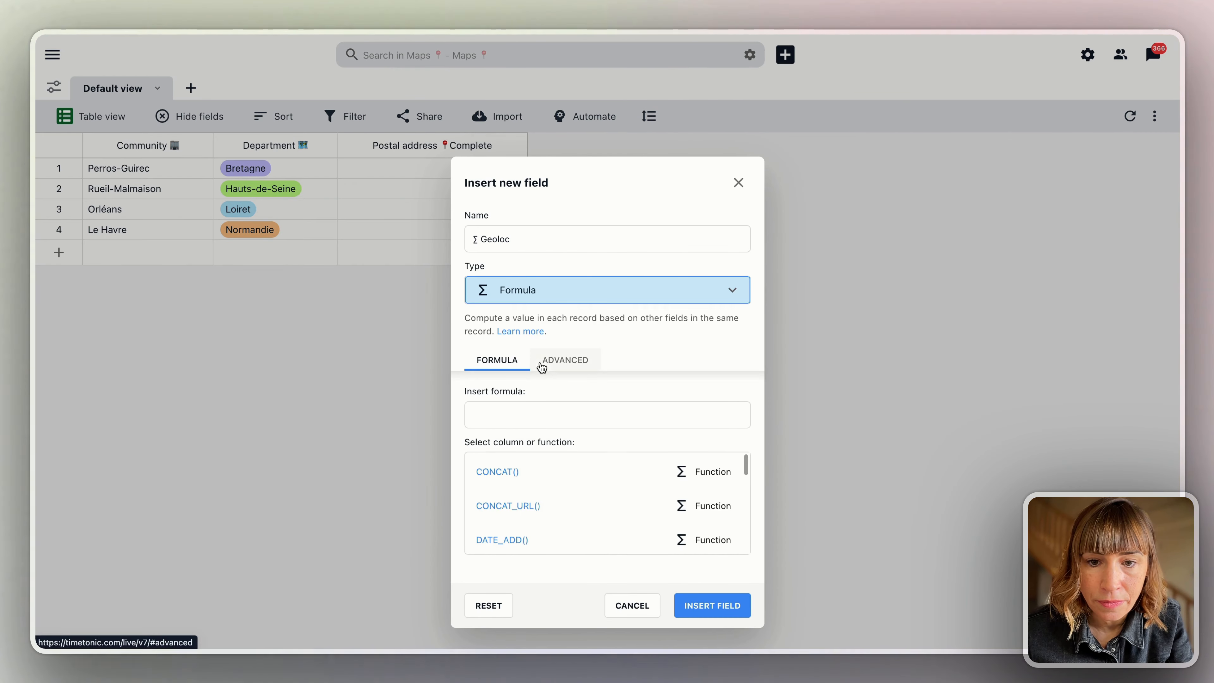
Give it the formula GEOLOC({Postal address 📍Complete}) and create the field.
click(495, 414)
text(geolo)
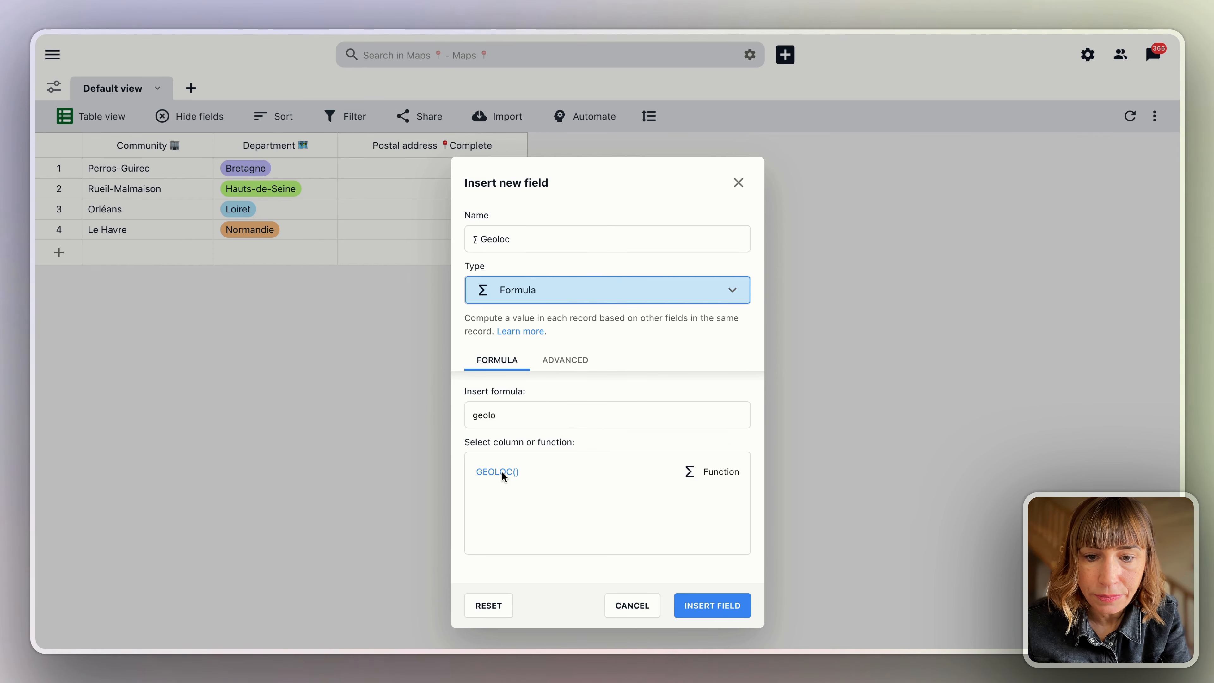
click(503, 477)
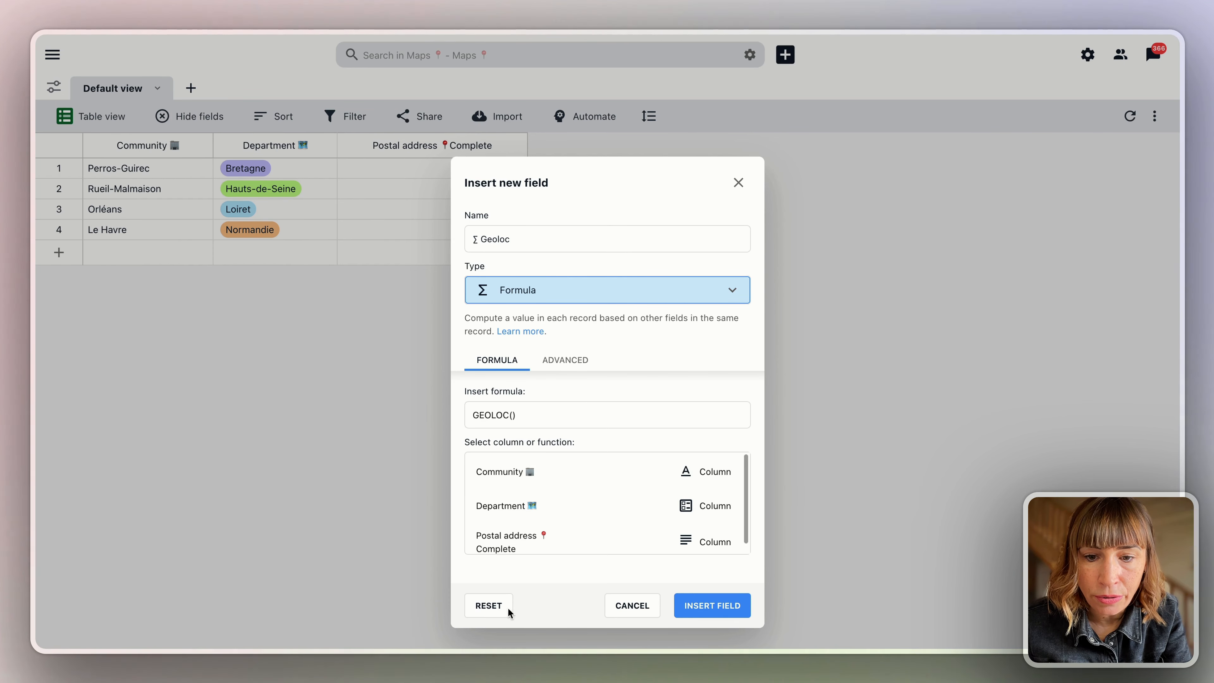
click(500, 541)
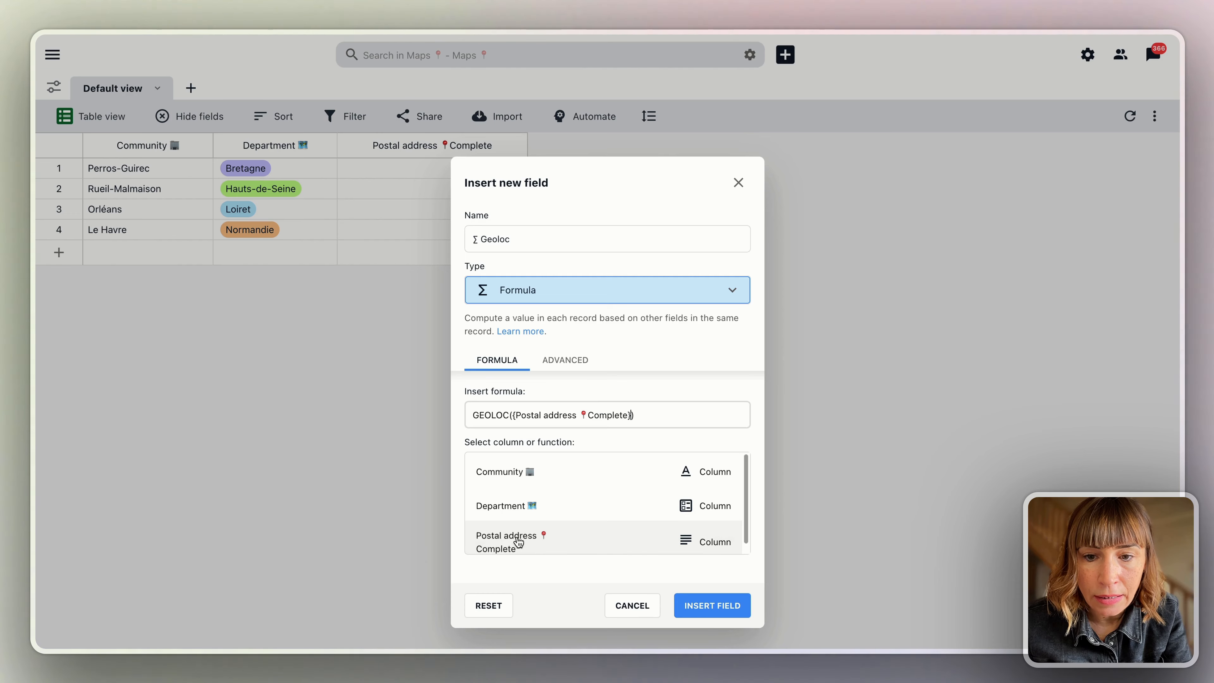
click(714, 609)
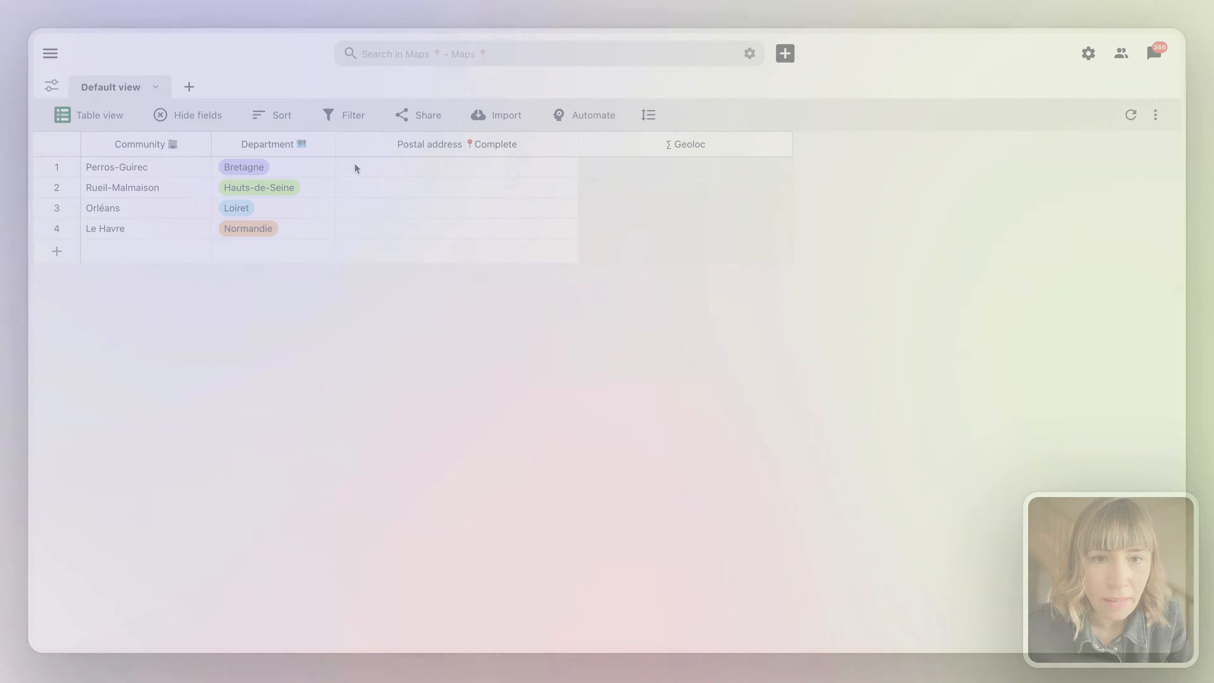
double_click(354, 167)
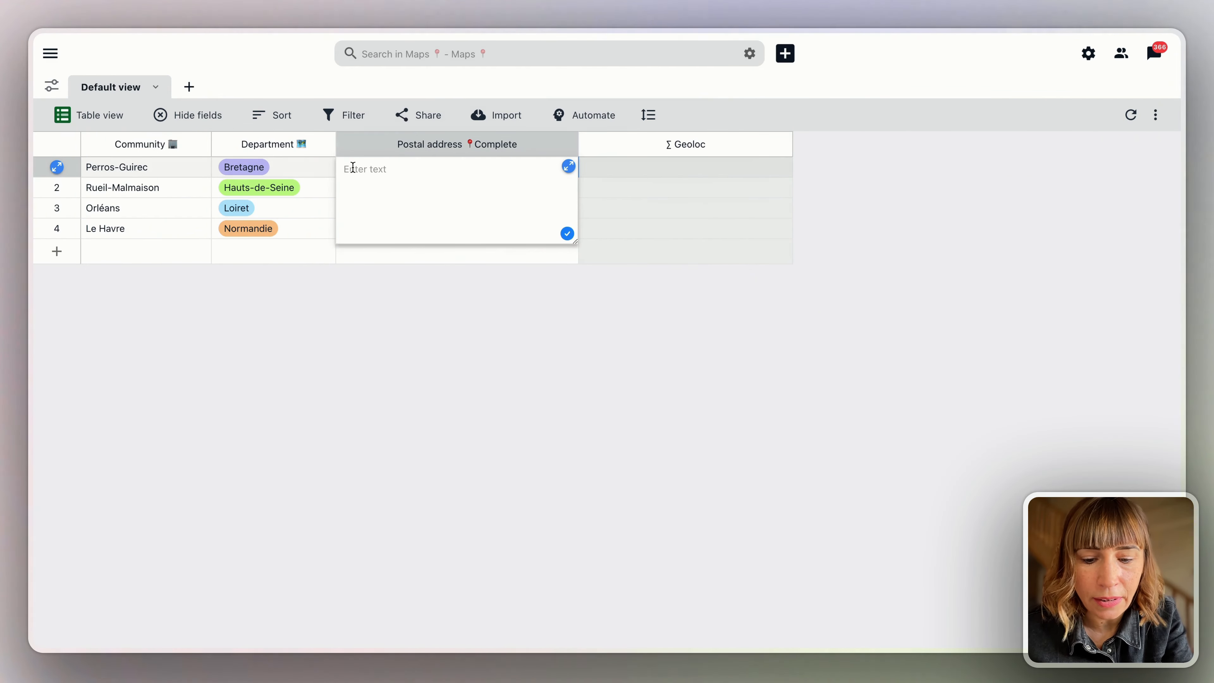
Fill in the Perros-Guirec and Rueil-Malmaison addresses, checking row 1's geocoded map preview.
click(567, 233)
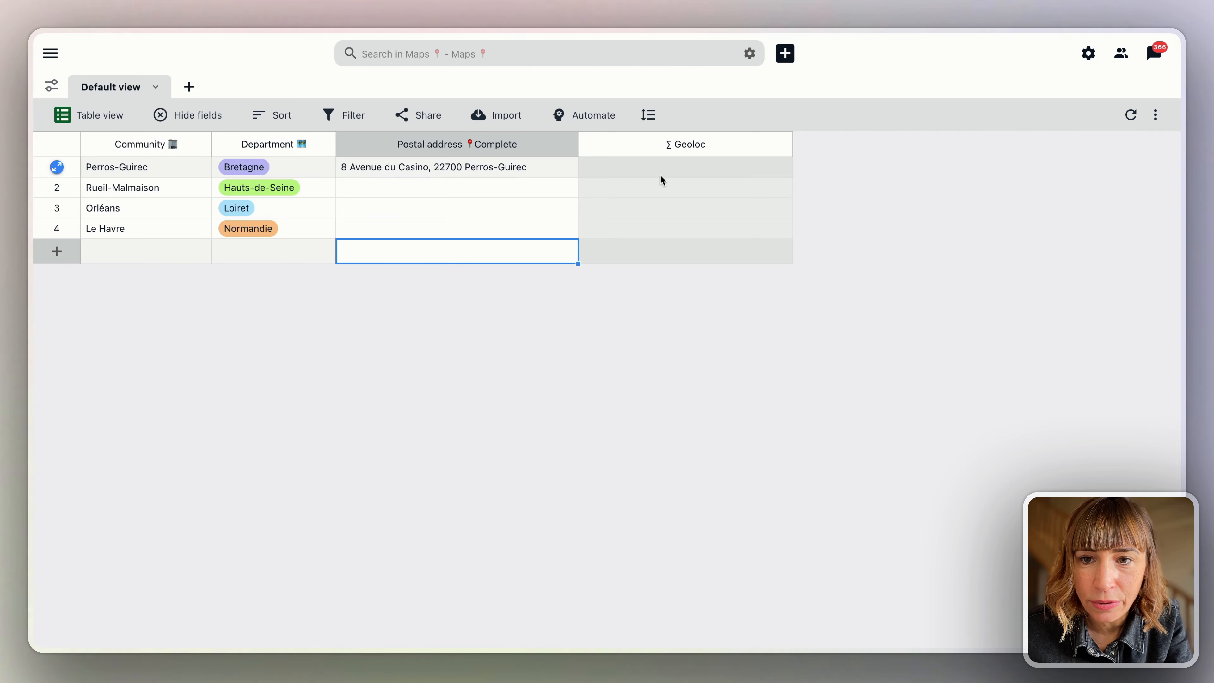
click(621, 166)
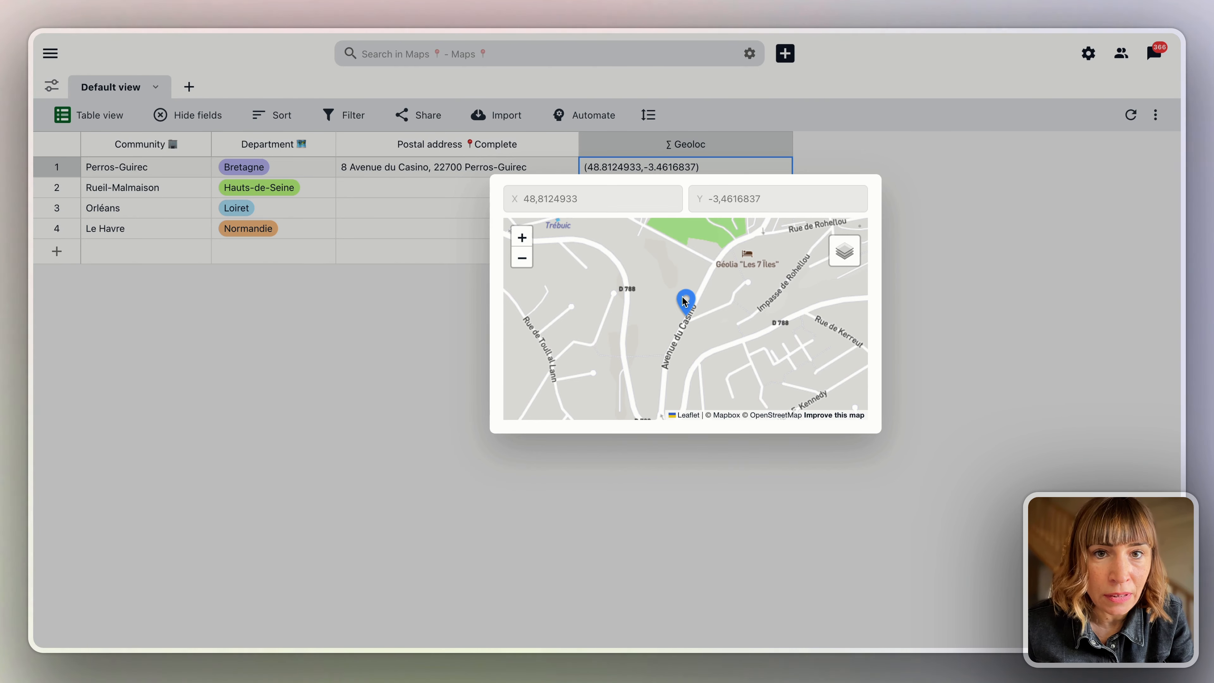
click(403, 188)
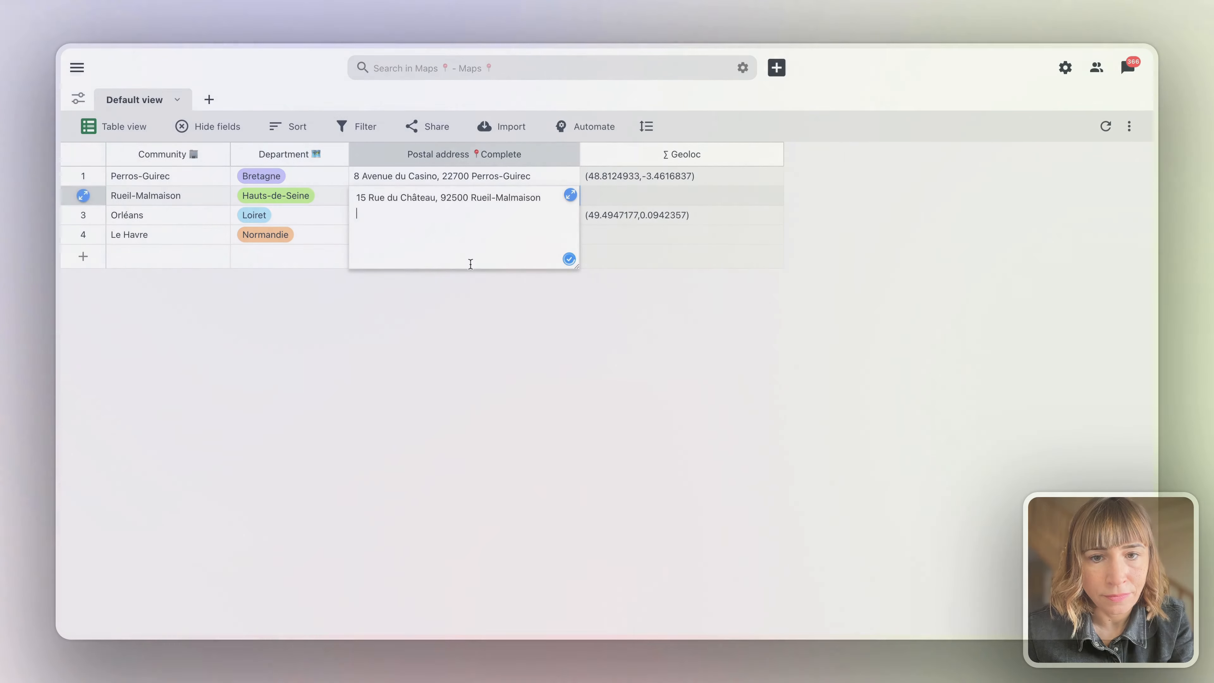
click(618, 254)
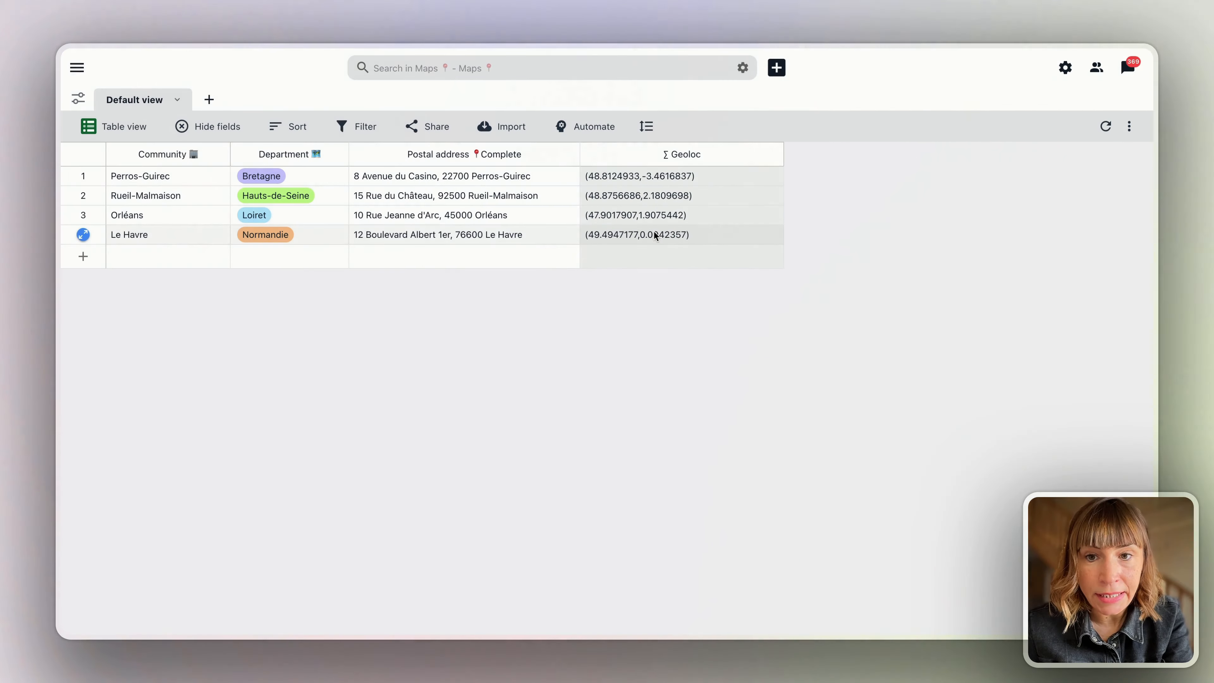
Preview Le Havre's geocoded location on a satellite map, zoomed out three levels.
click(654, 234)
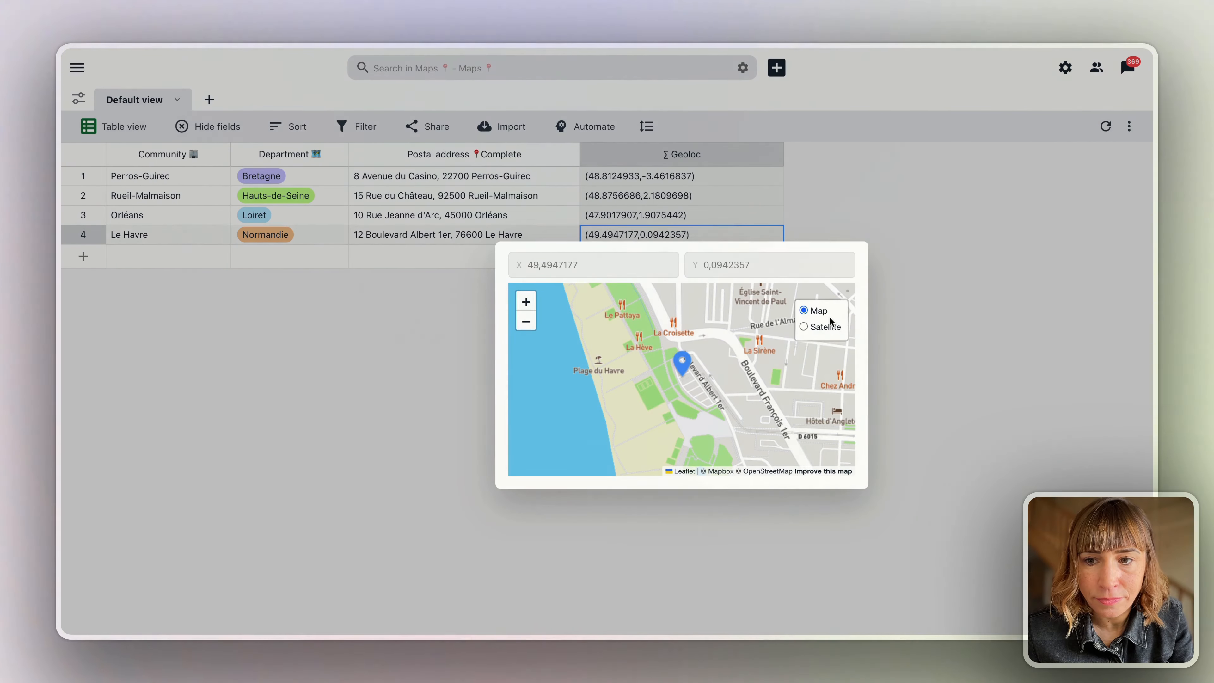
click(815, 328)
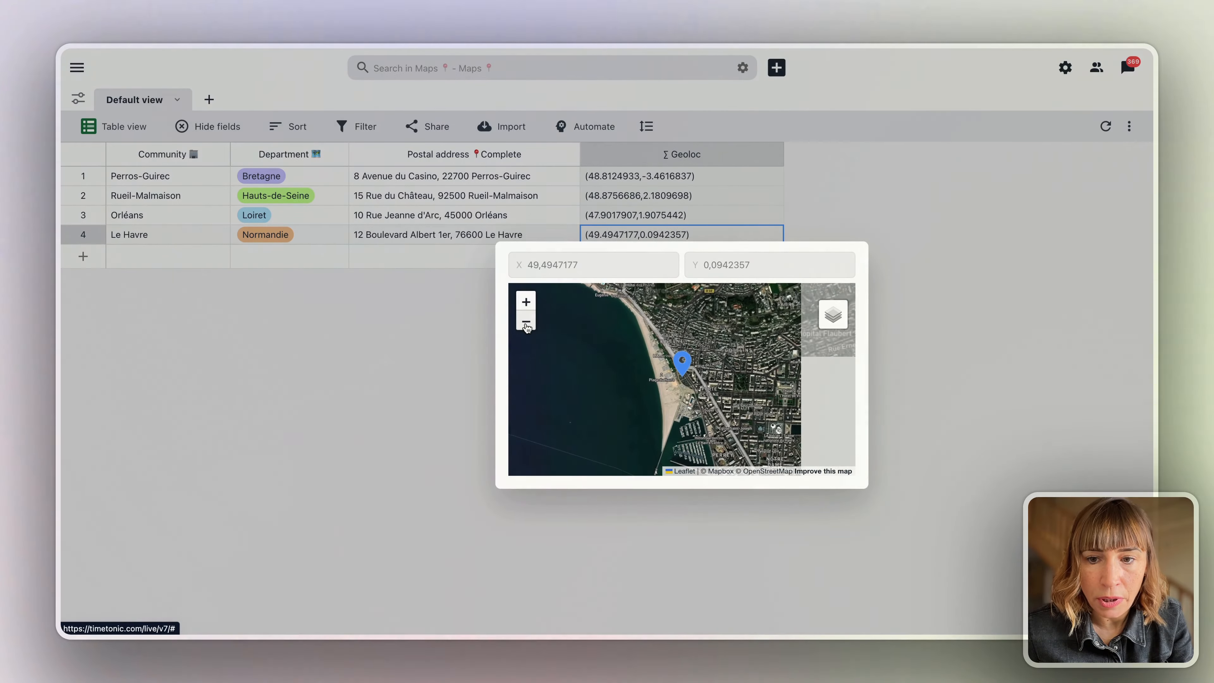
click(526, 324)
click(525, 325)
click(526, 324)
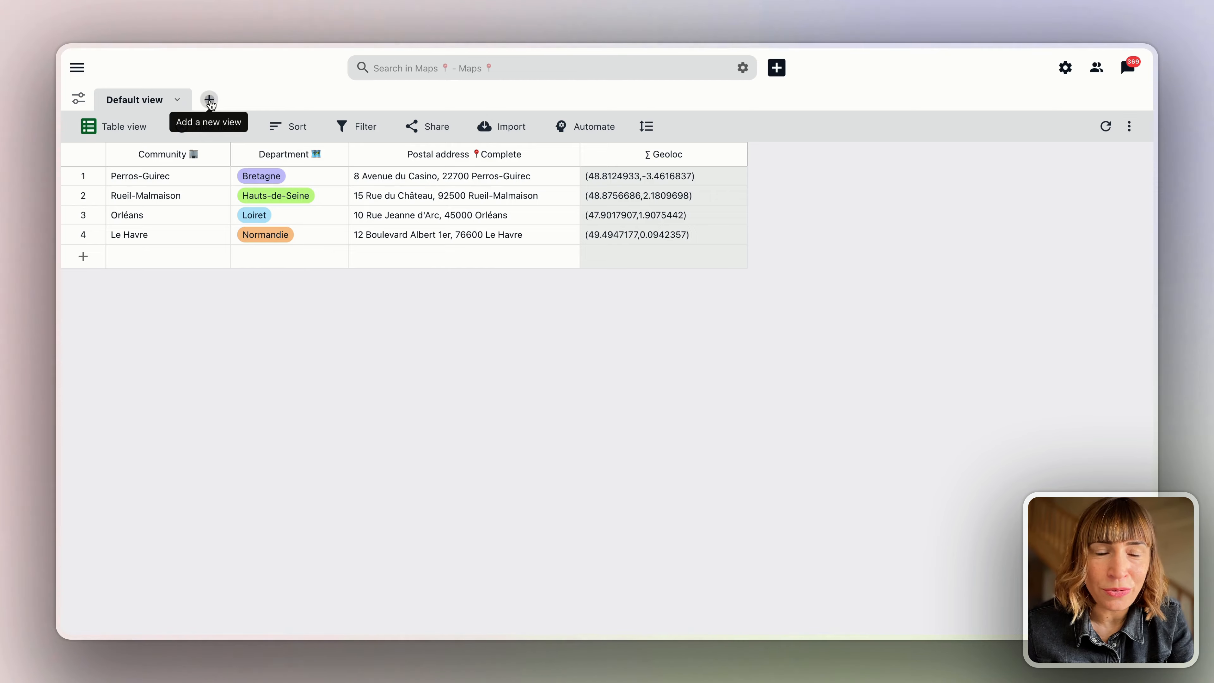
Create a new view called Maps using the map layout.
click(209, 101)
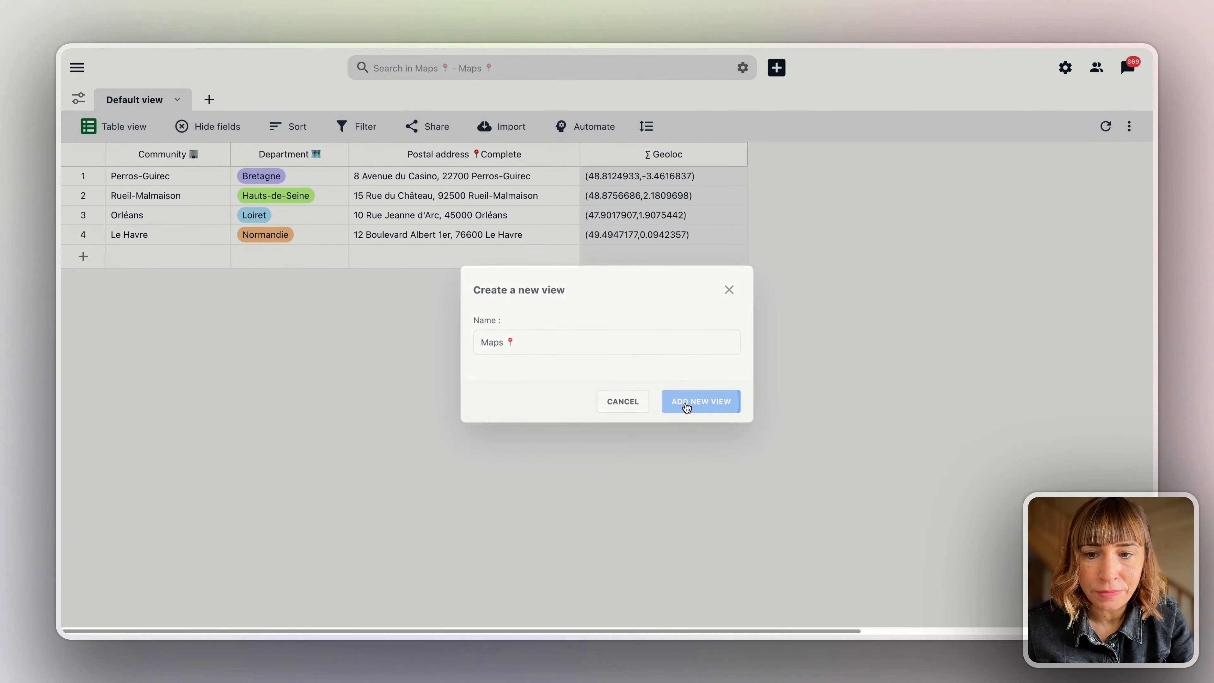
click(685, 406)
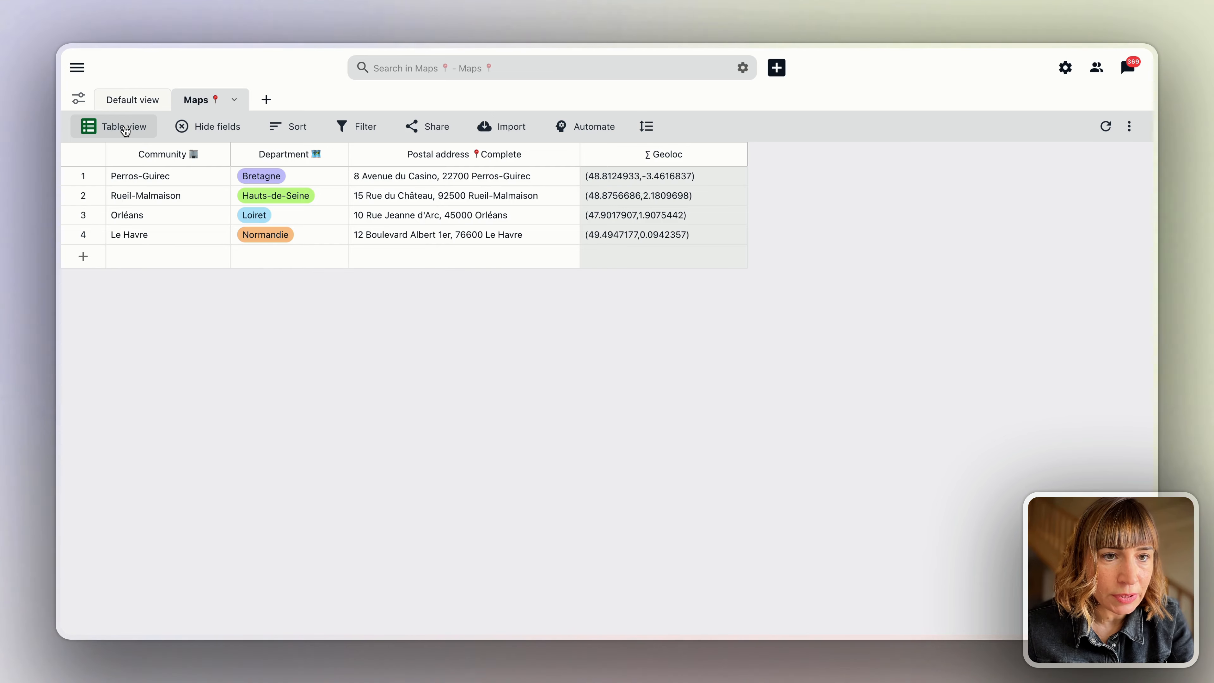
click(122, 128)
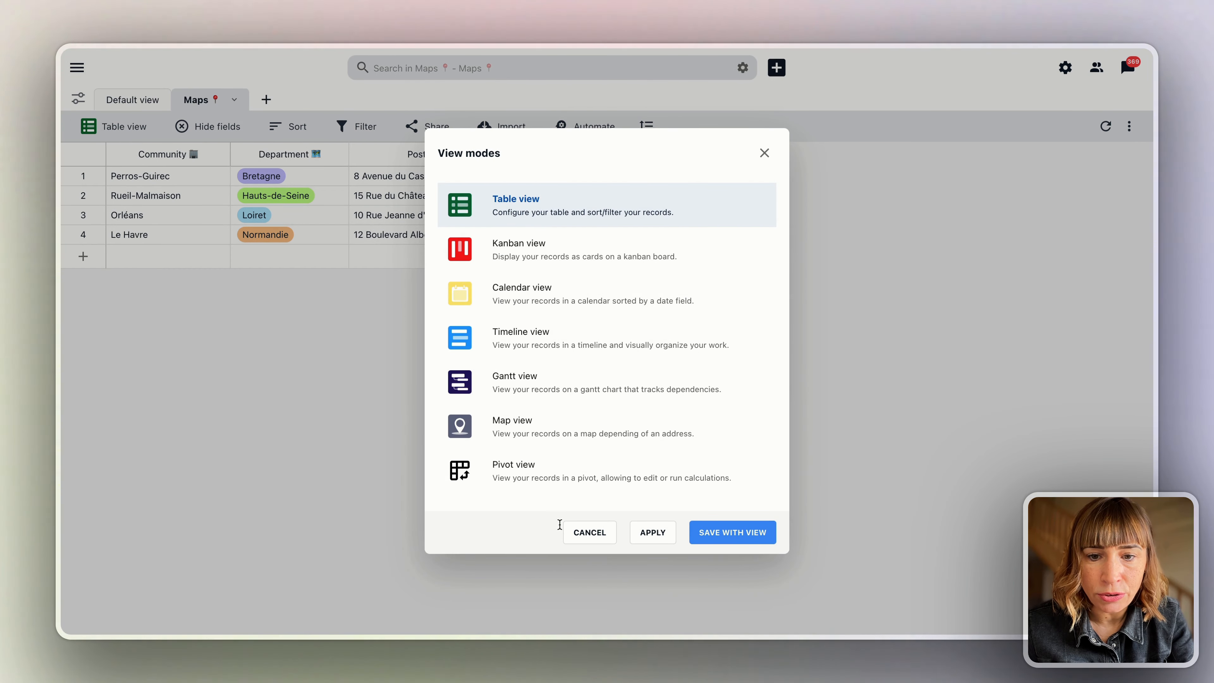
click(537, 433)
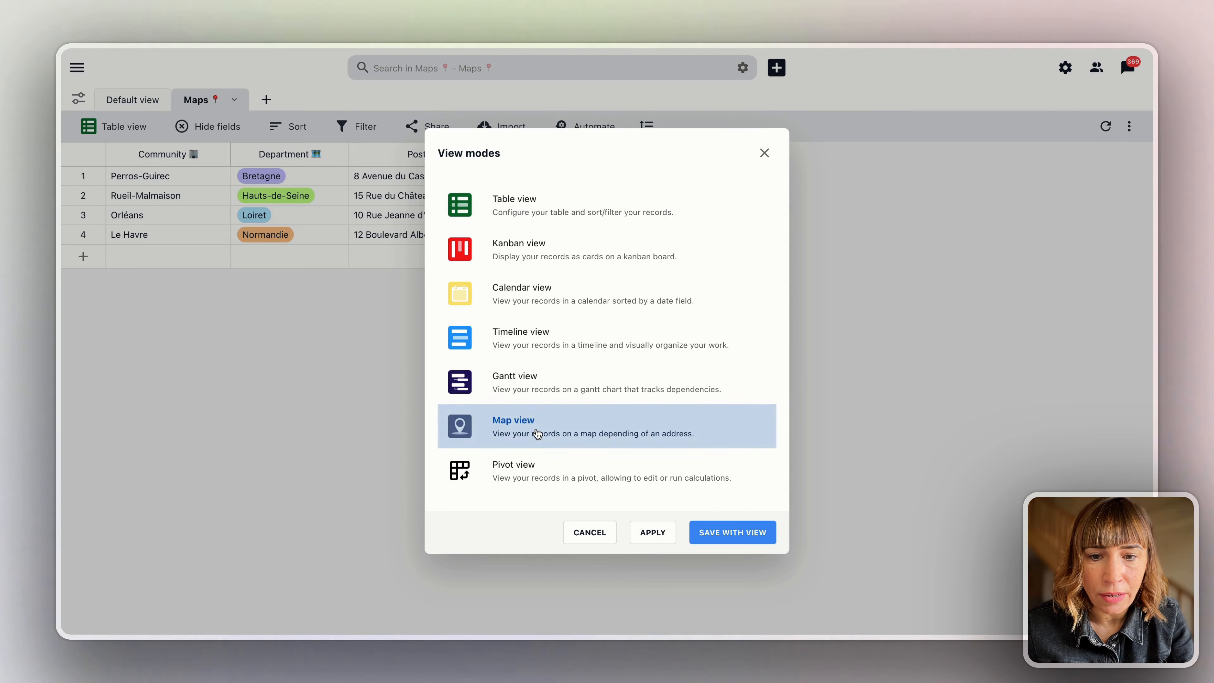
click(716, 533)
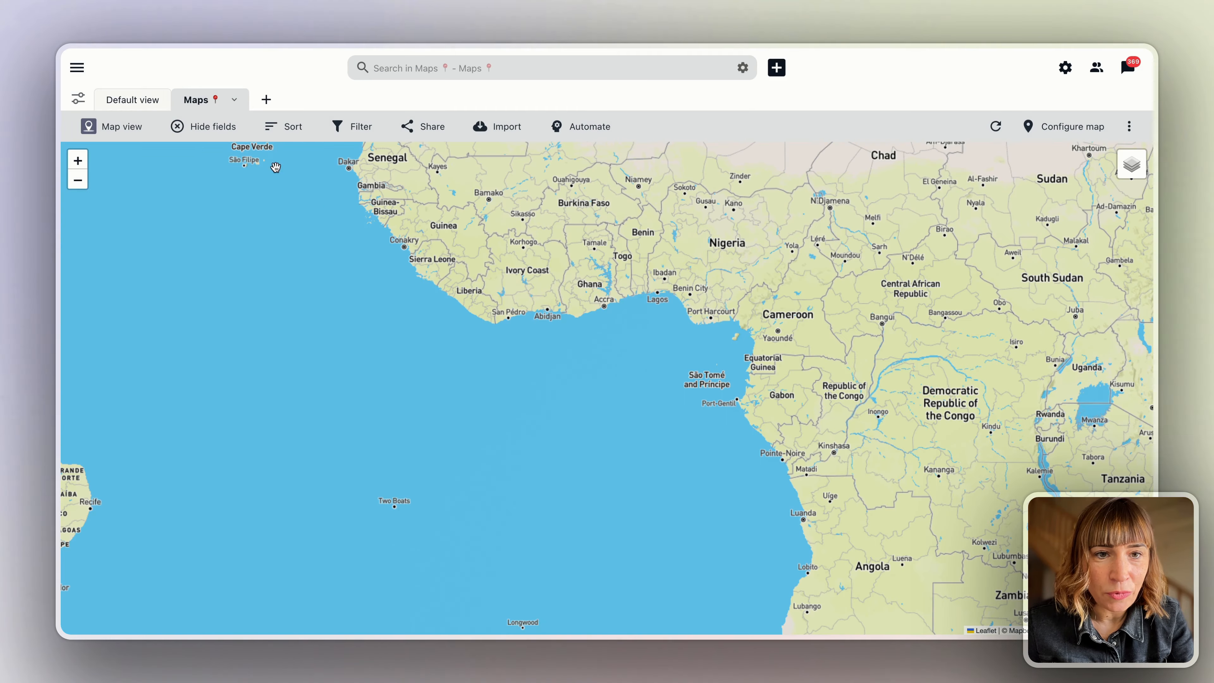
Zoom and pan the map onto western France, then bring up the map configuration.
scroll(602, 313, up, 2)
scroll(605, 323, down, 4)
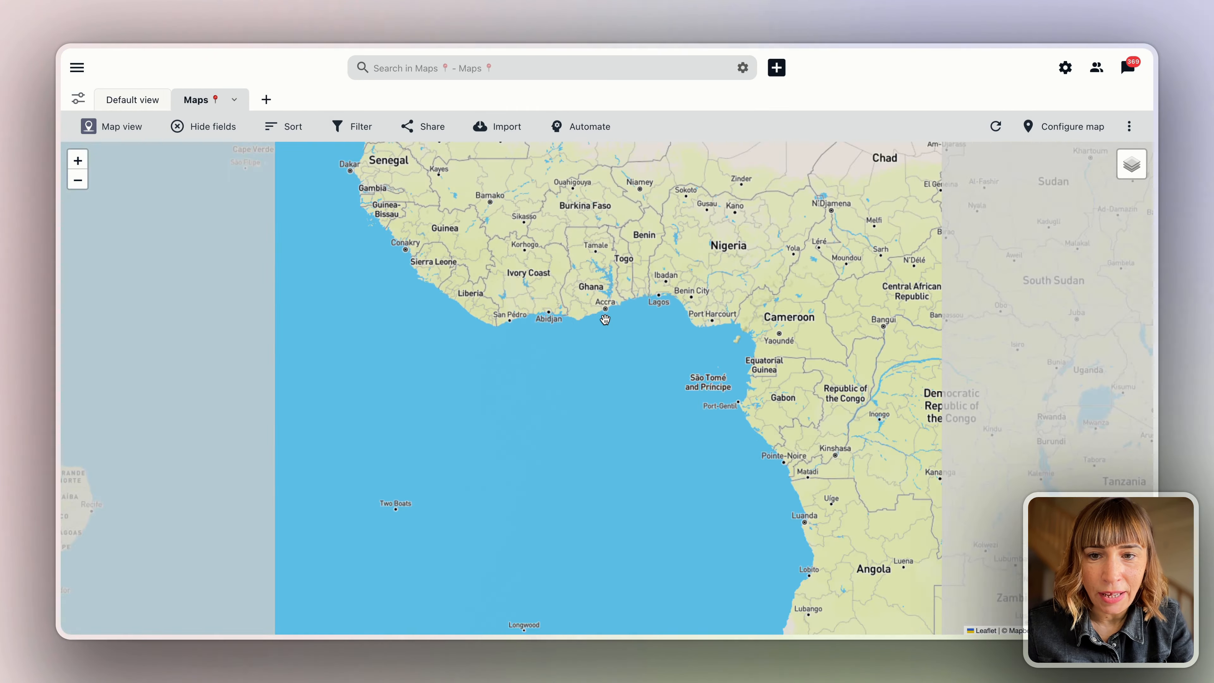
scroll(605, 322, down, 2)
scroll(628, 252, up, 1)
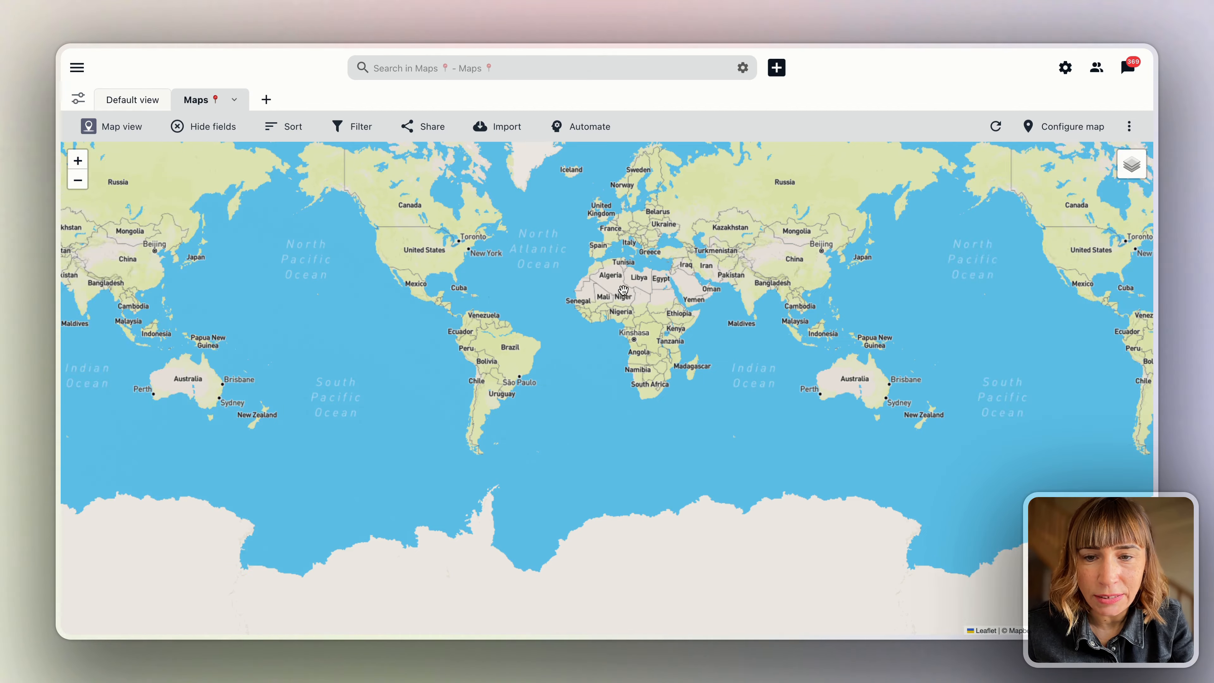
scroll(628, 252, up, 3)
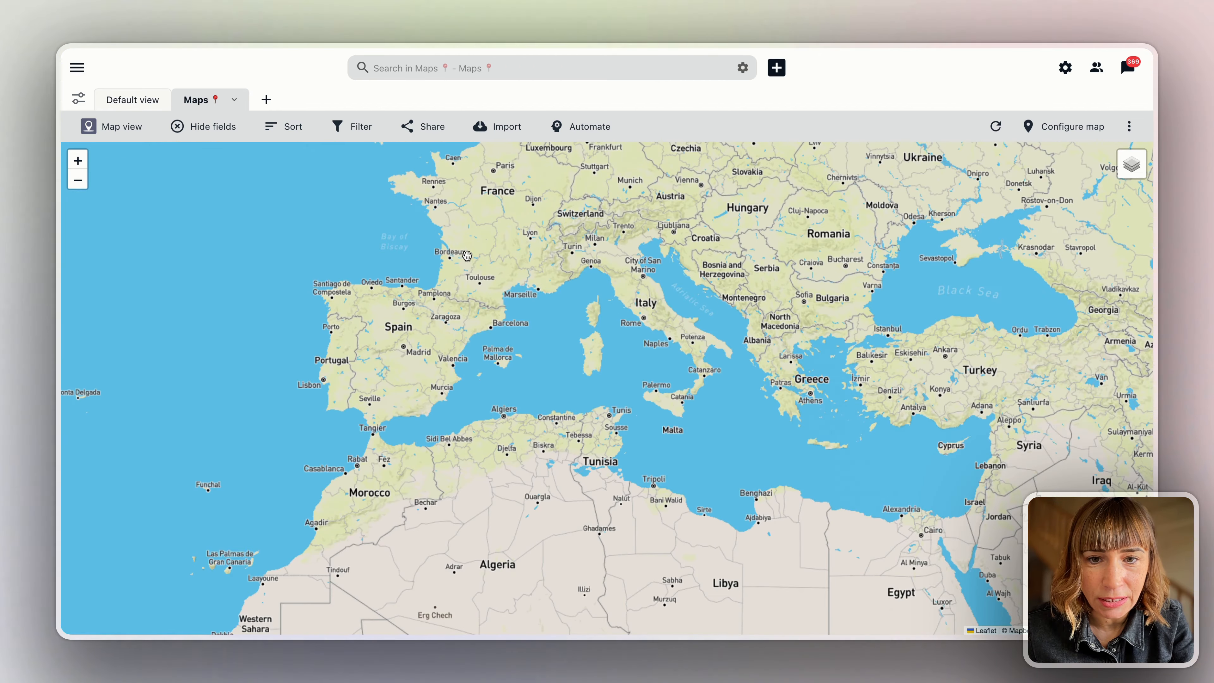
scroll(487, 368, up, 2)
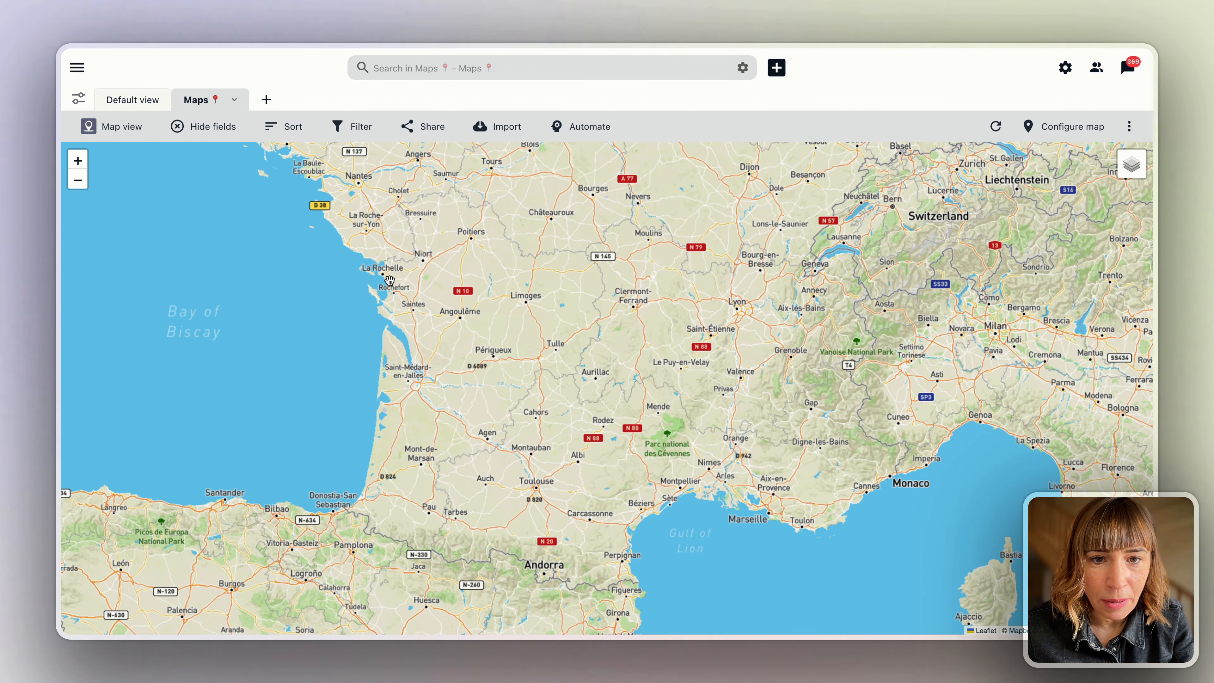
drag(389, 280, 474, 418)
scroll(474, 417, up, 1)
scroll(419, 356, up, 1)
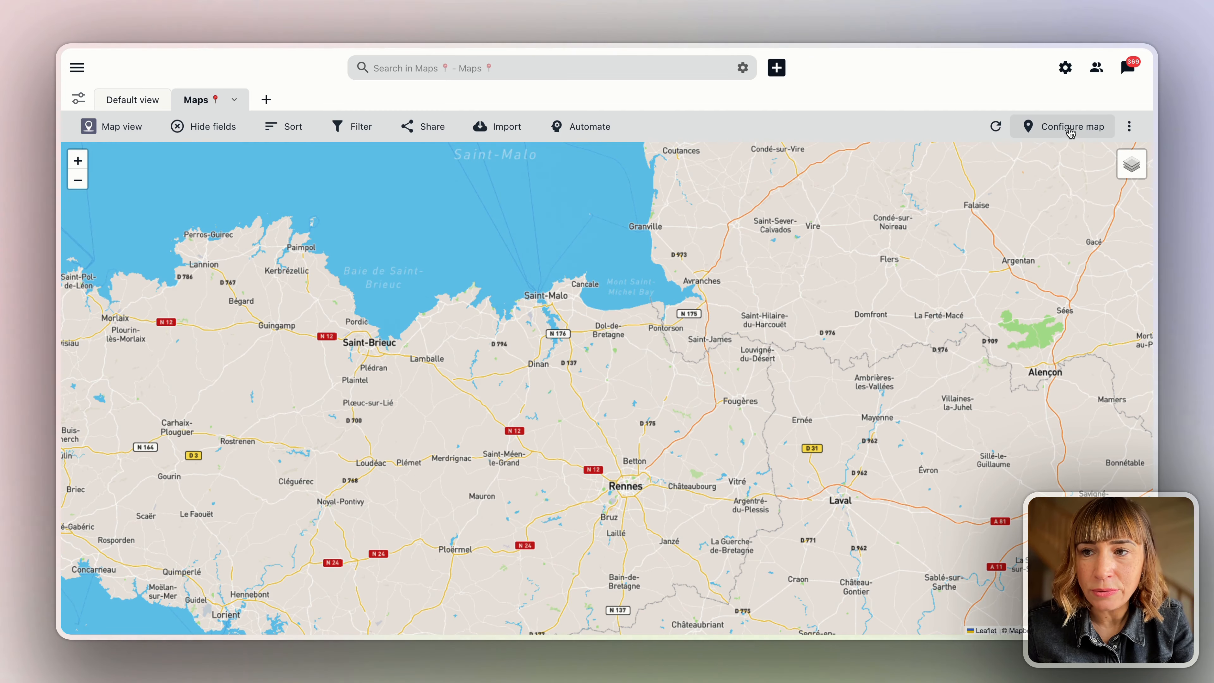
click(1070, 131)
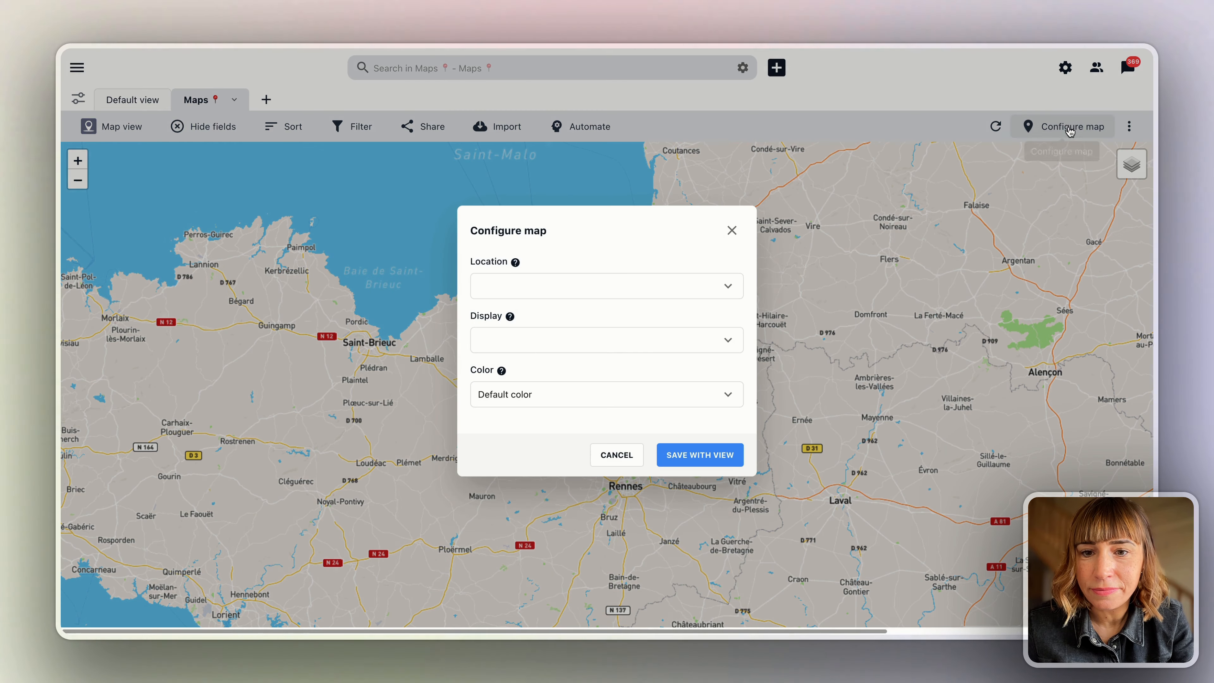
Set map Location to Geoloc, Display to Community, Color to Department, and save with view.
mouse_move(515, 263)
click(520, 288)
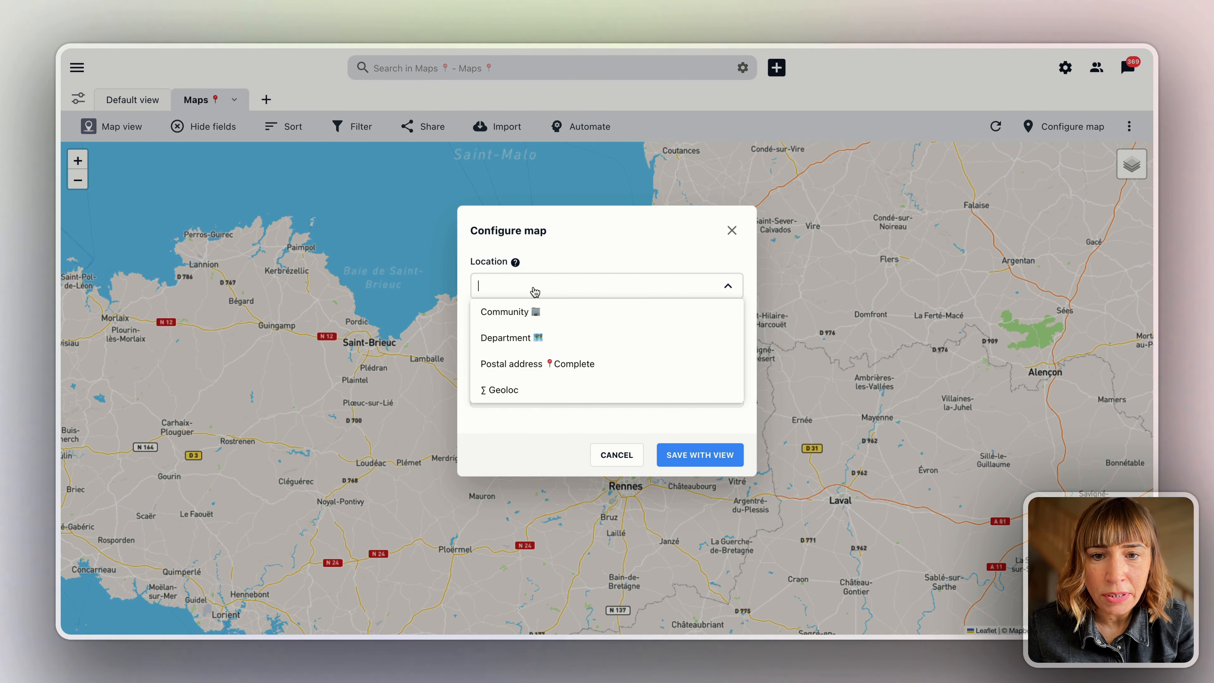
mouse_move(516, 267)
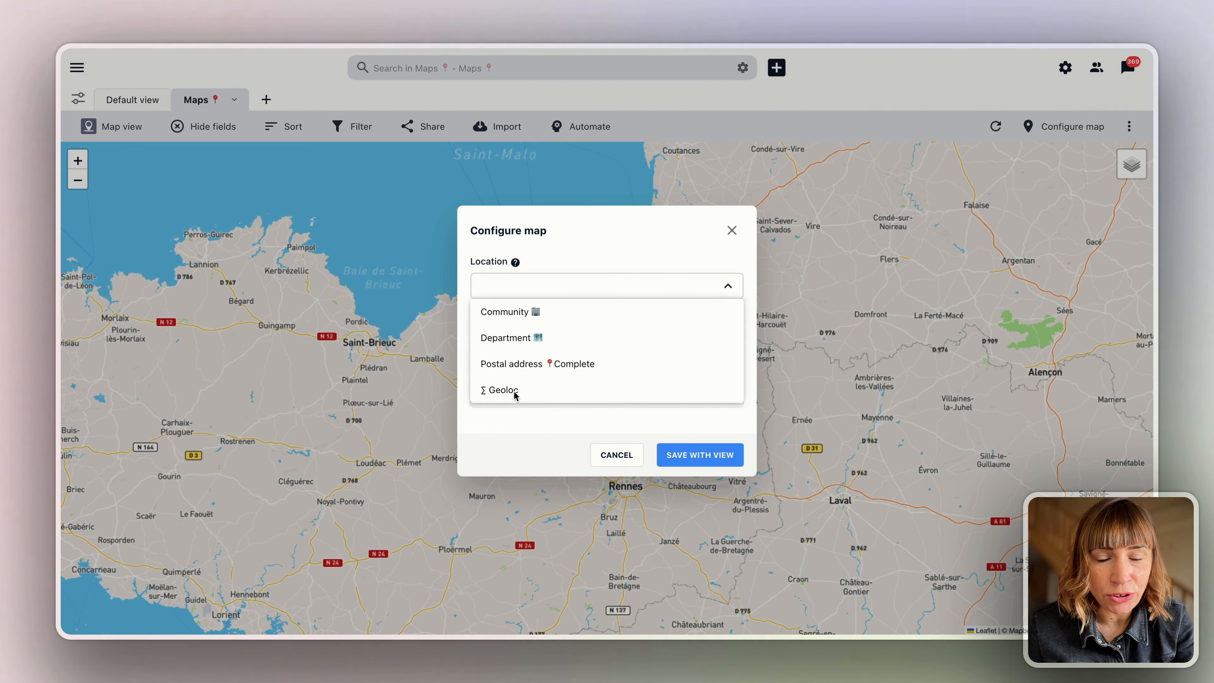
click(502, 393)
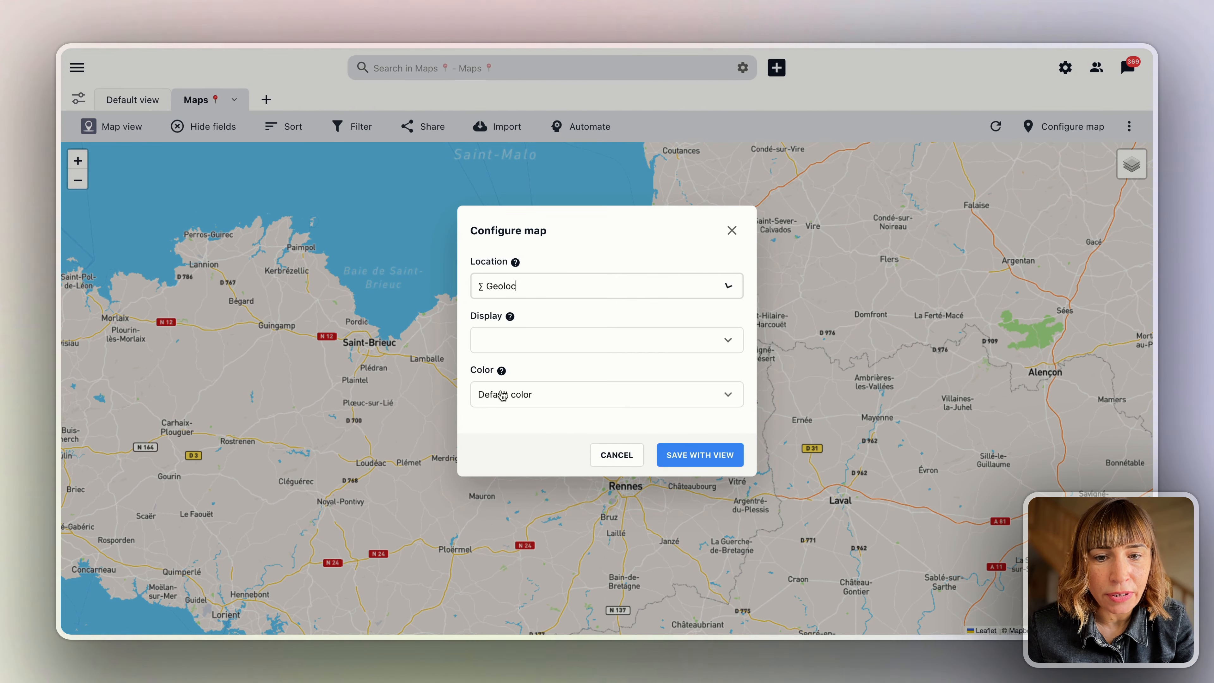
click(526, 340)
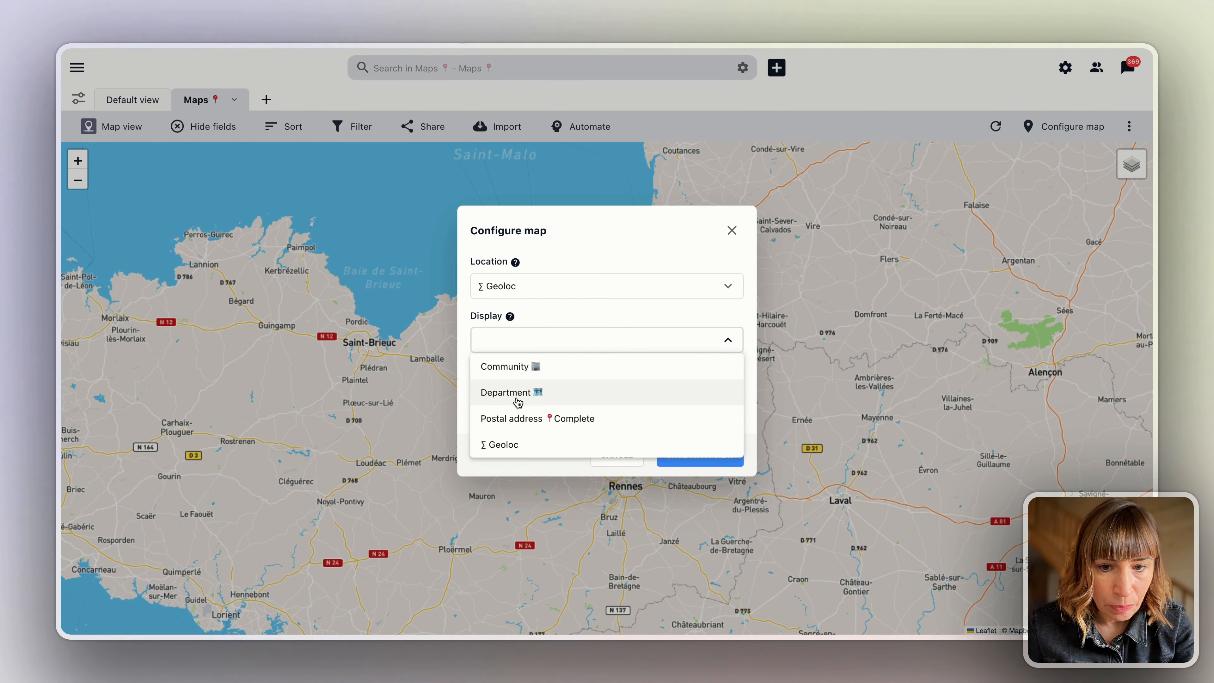
click(511, 367)
click(511, 394)
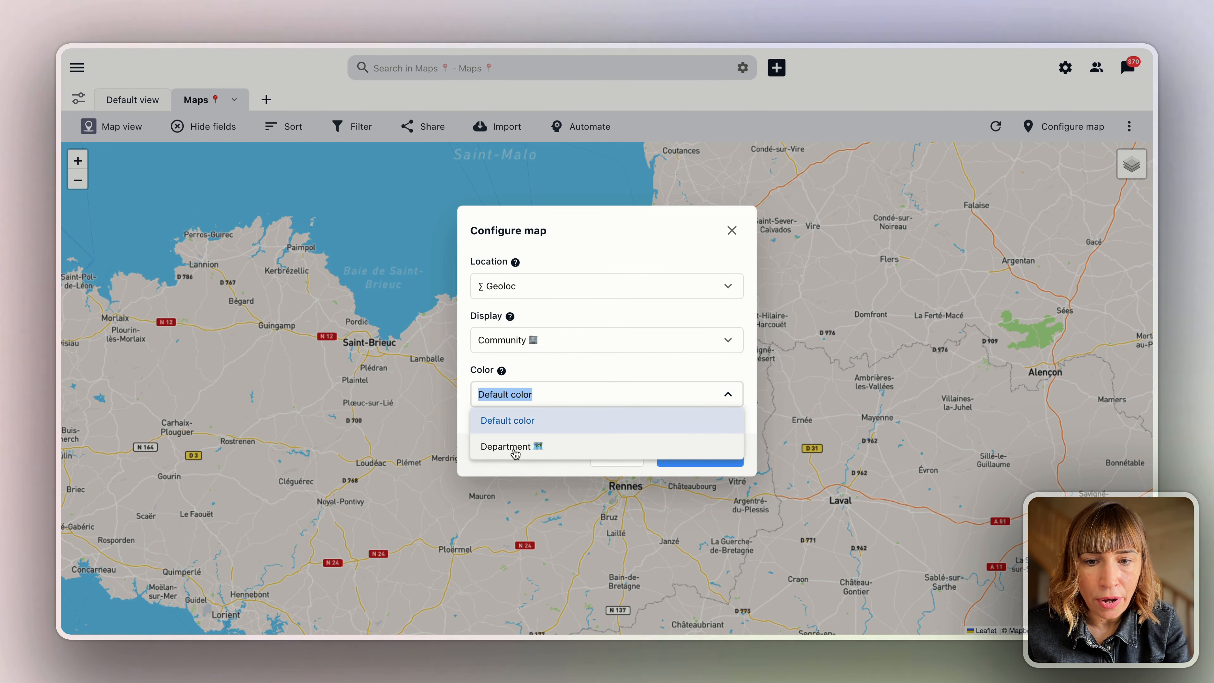
click(512, 446)
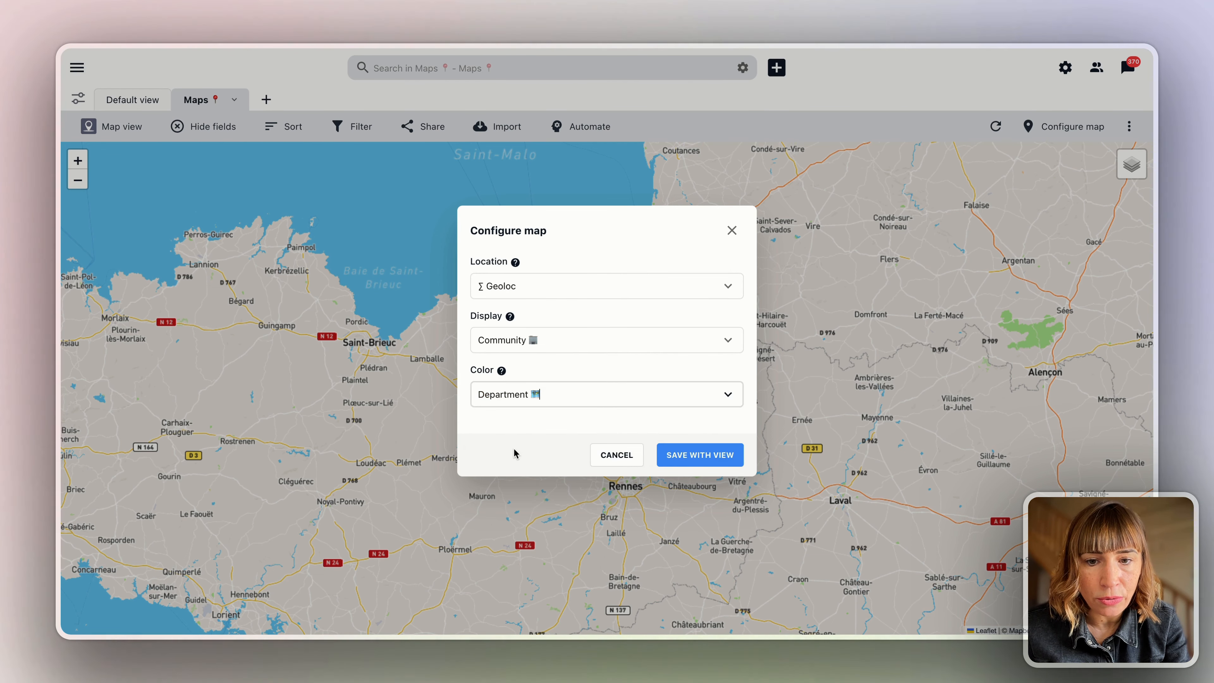
click(679, 456)
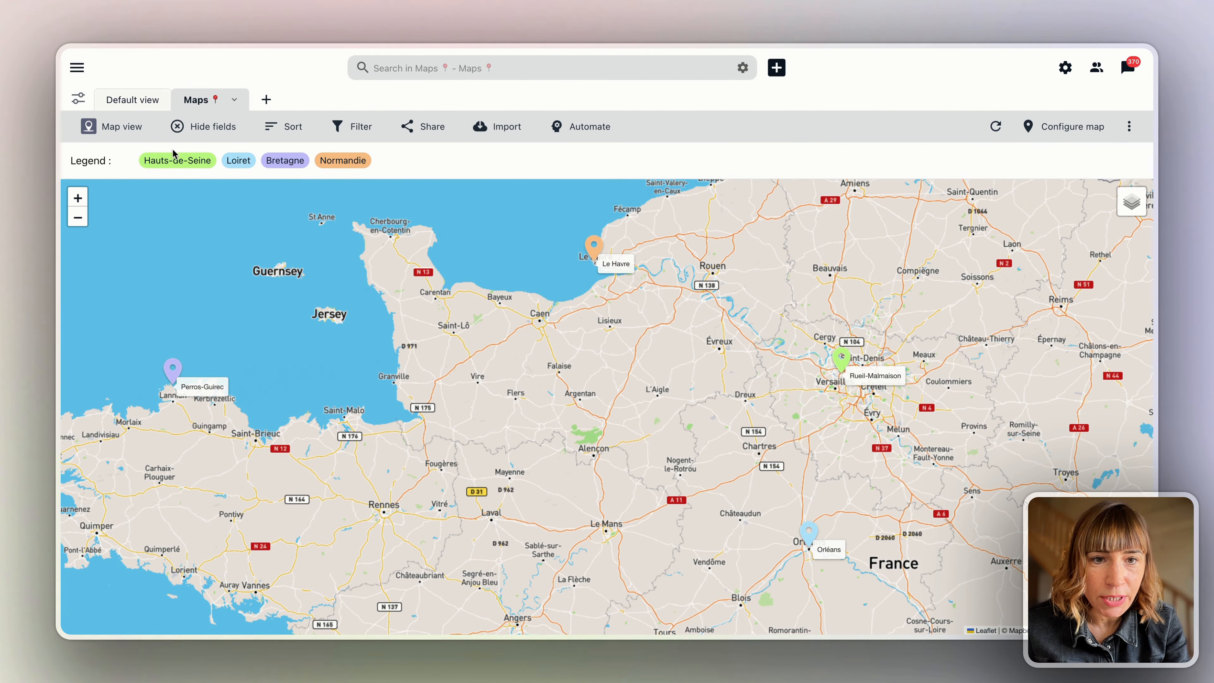
Zoom in, switch to satellite imagery, and inspect the Le Havre pin's record.
scroll(861, 385, up, 1)
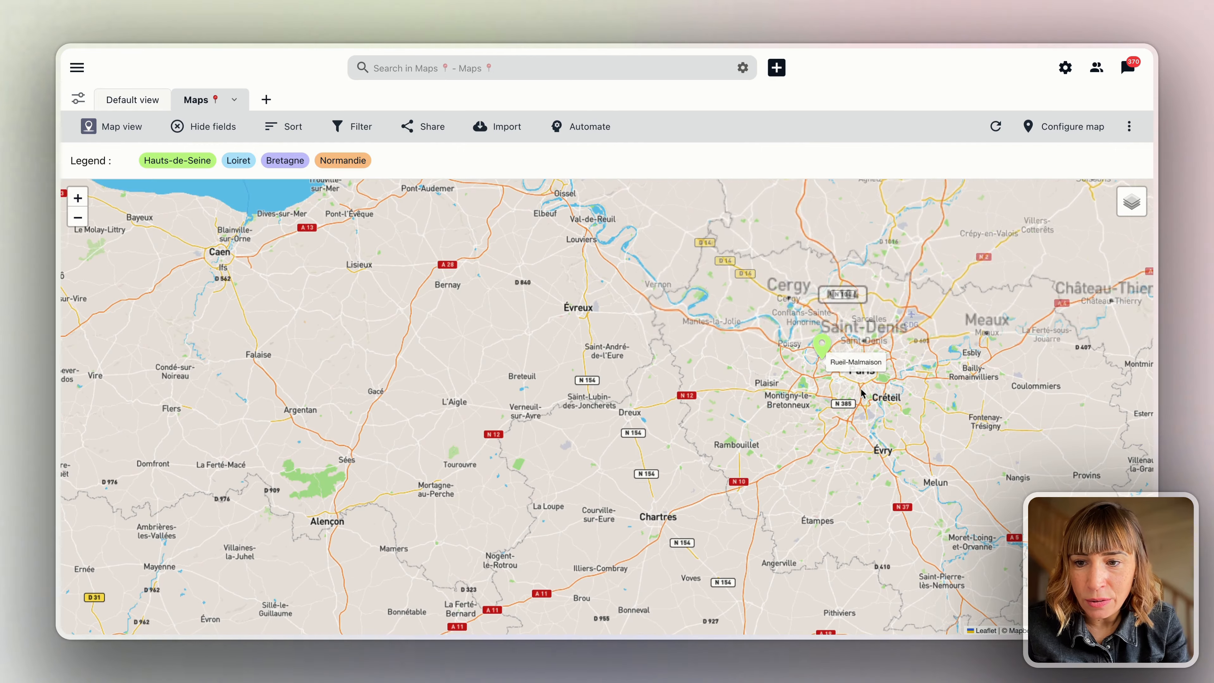
scroll(854, 358, up, 1)
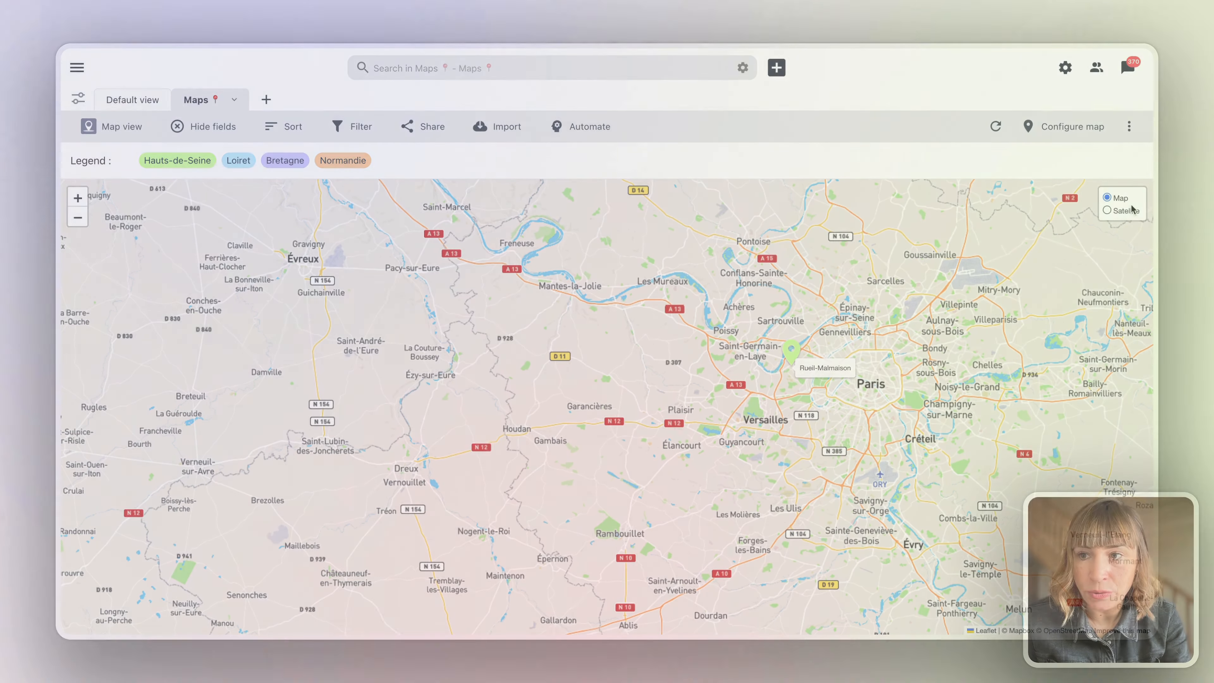
click(1118, 211)
scroll(651, 445, down, 2)
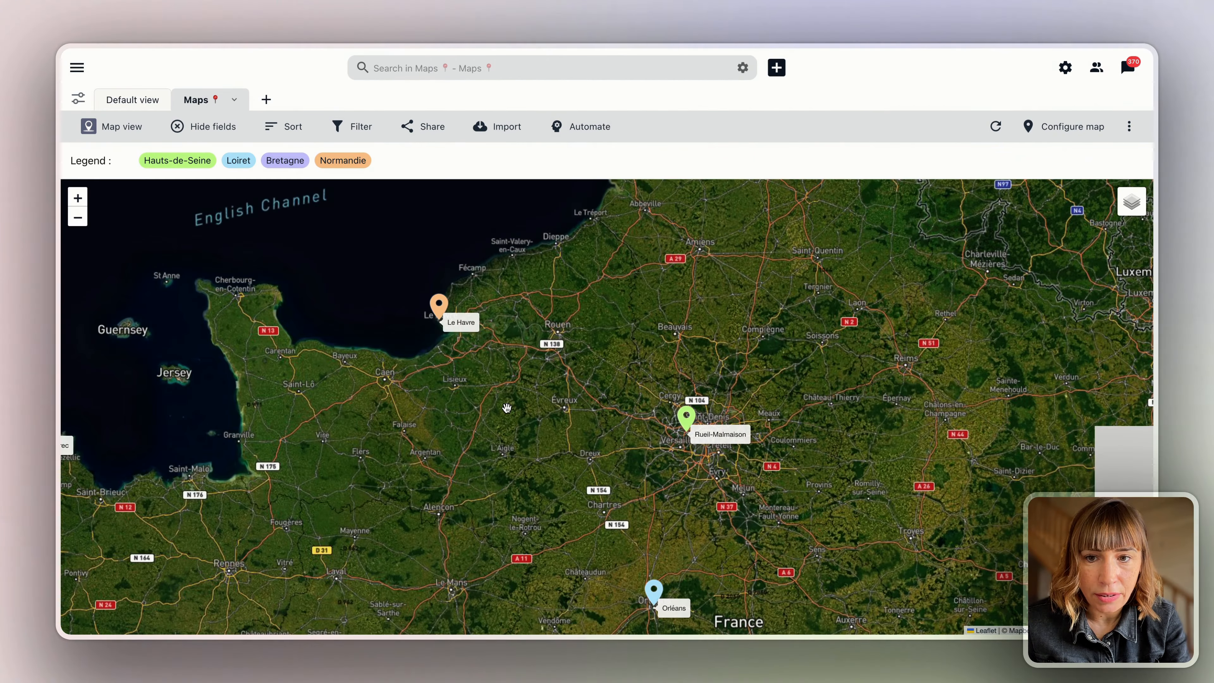
drag(287, 408, 376, 357)
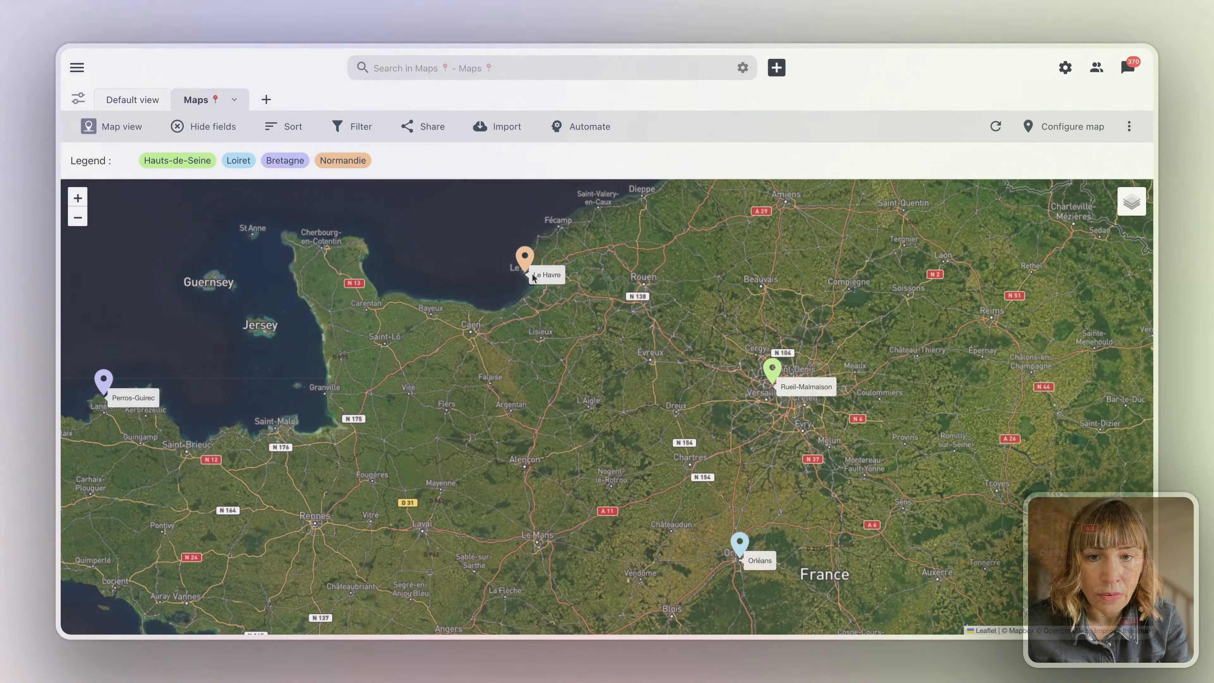
click(526, 255)
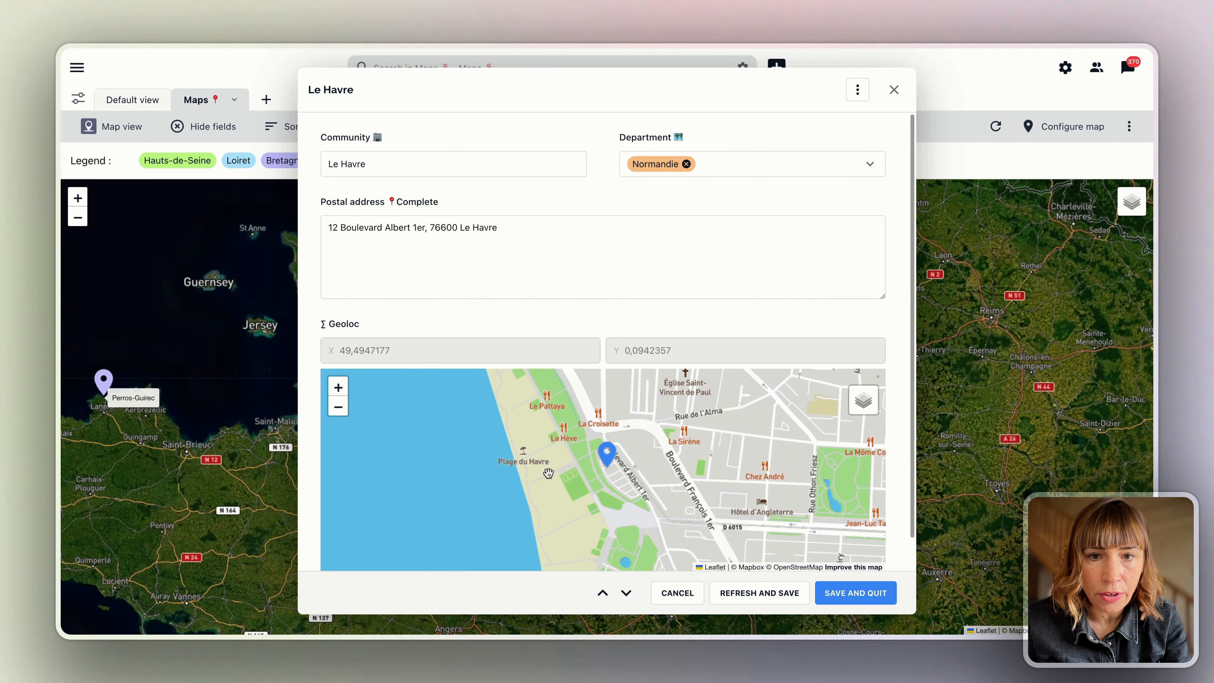
scroll(492, 556, down, 1)
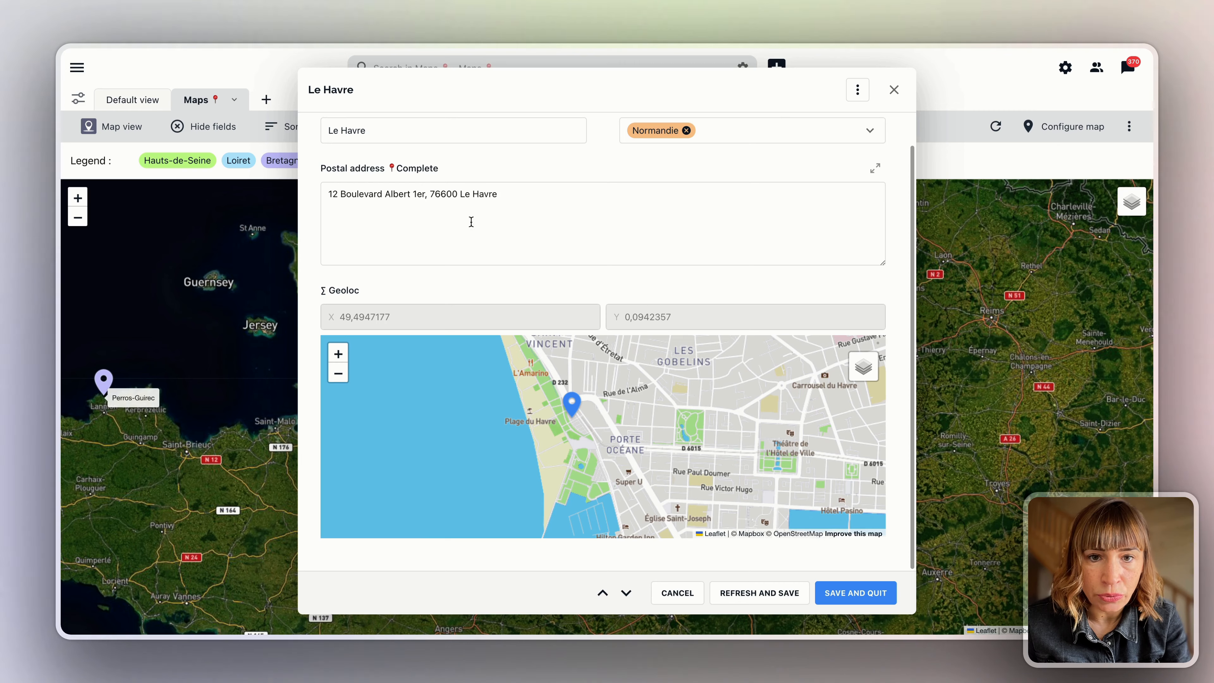
scroll(567, 233, up, 1)
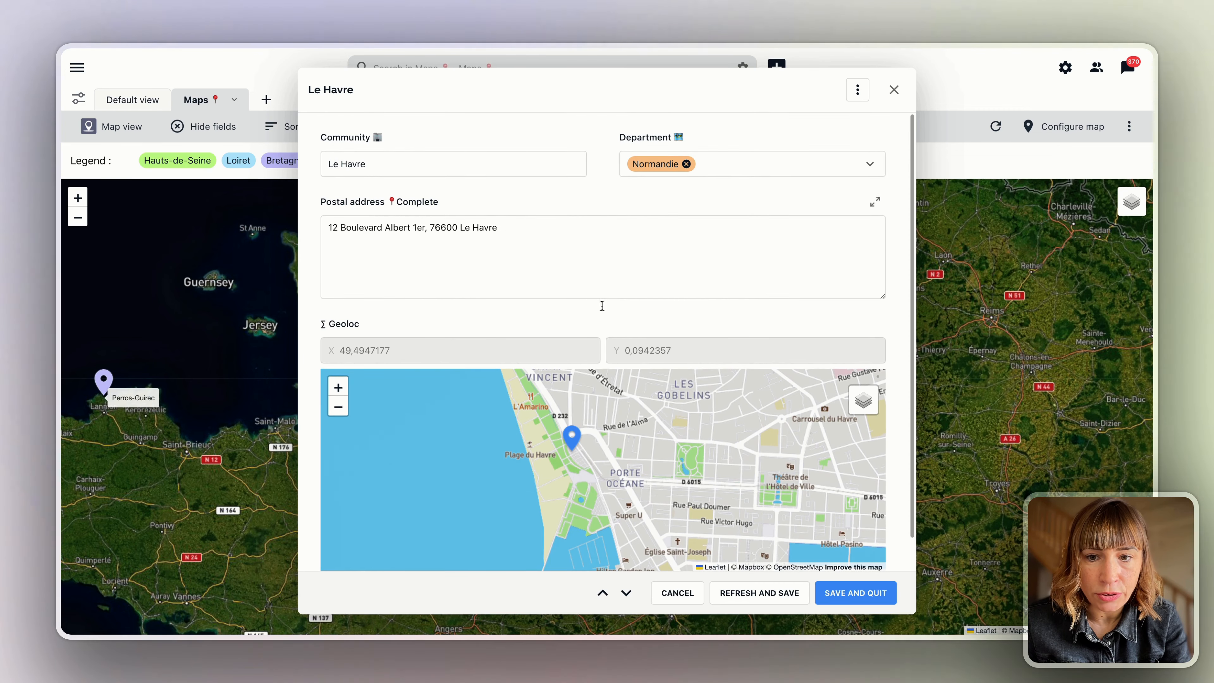
scroll(721, 313, down, 1)
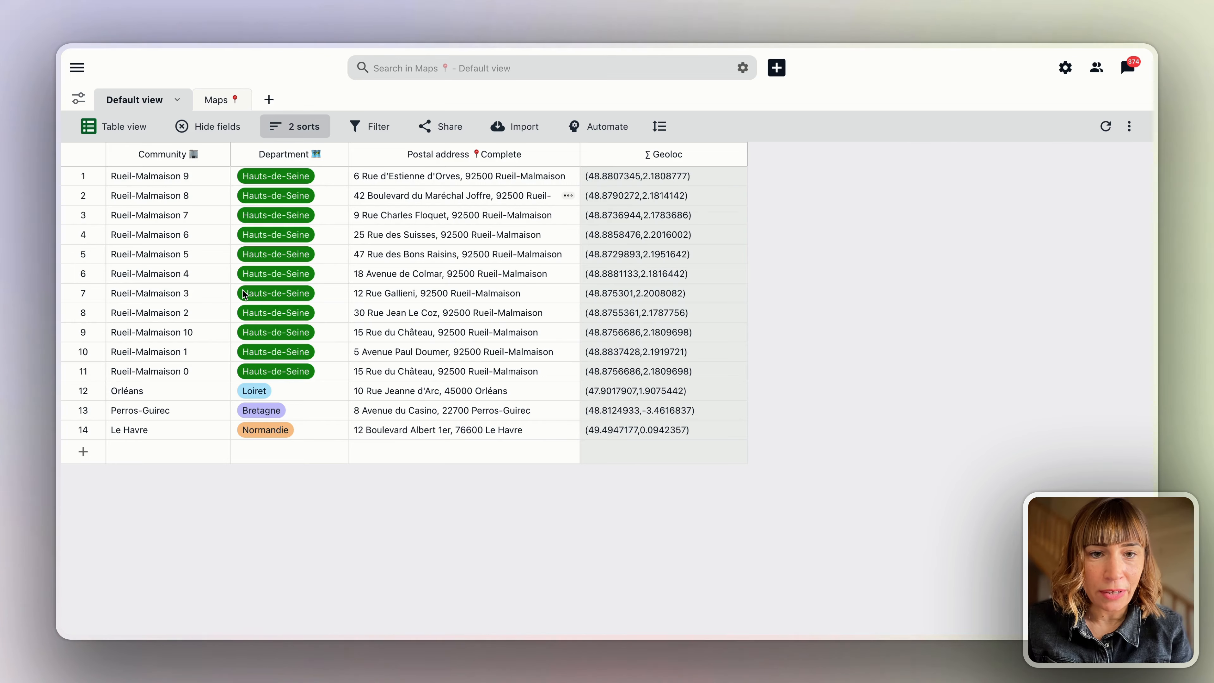
Back in Maps, centre Paris and expand the 11 and 2 Rueil-Malmaison pin clusters.
click(216, 102)
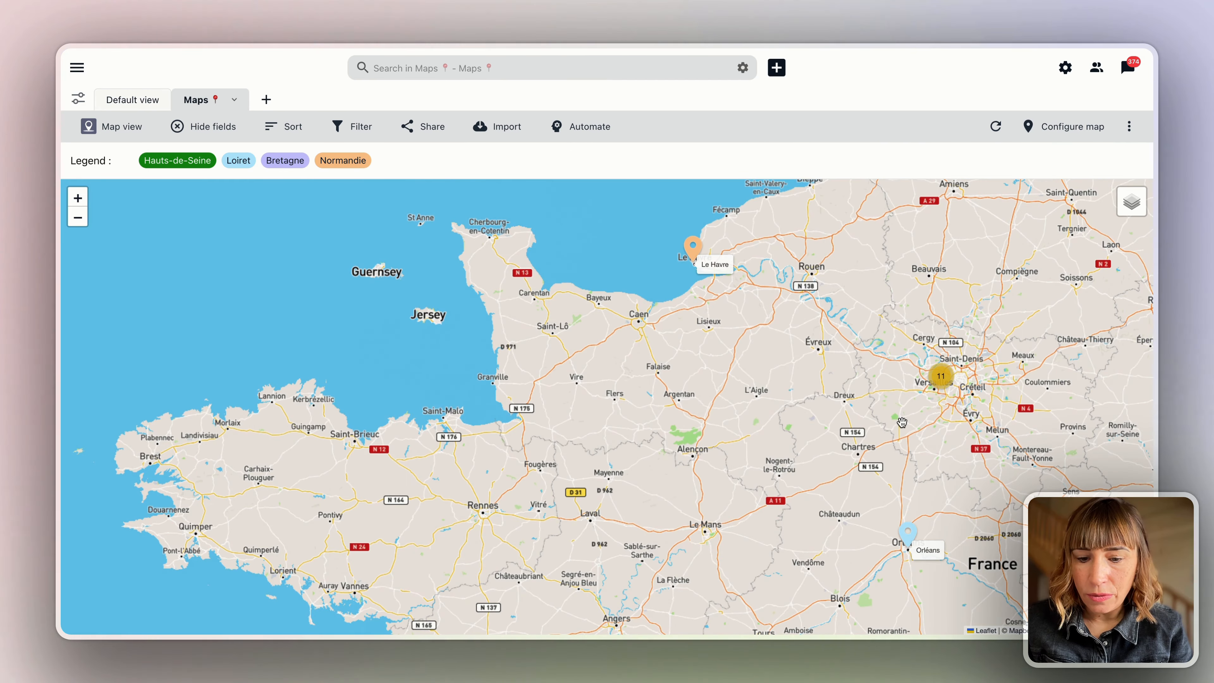
drag(913, 419, 552, 441)
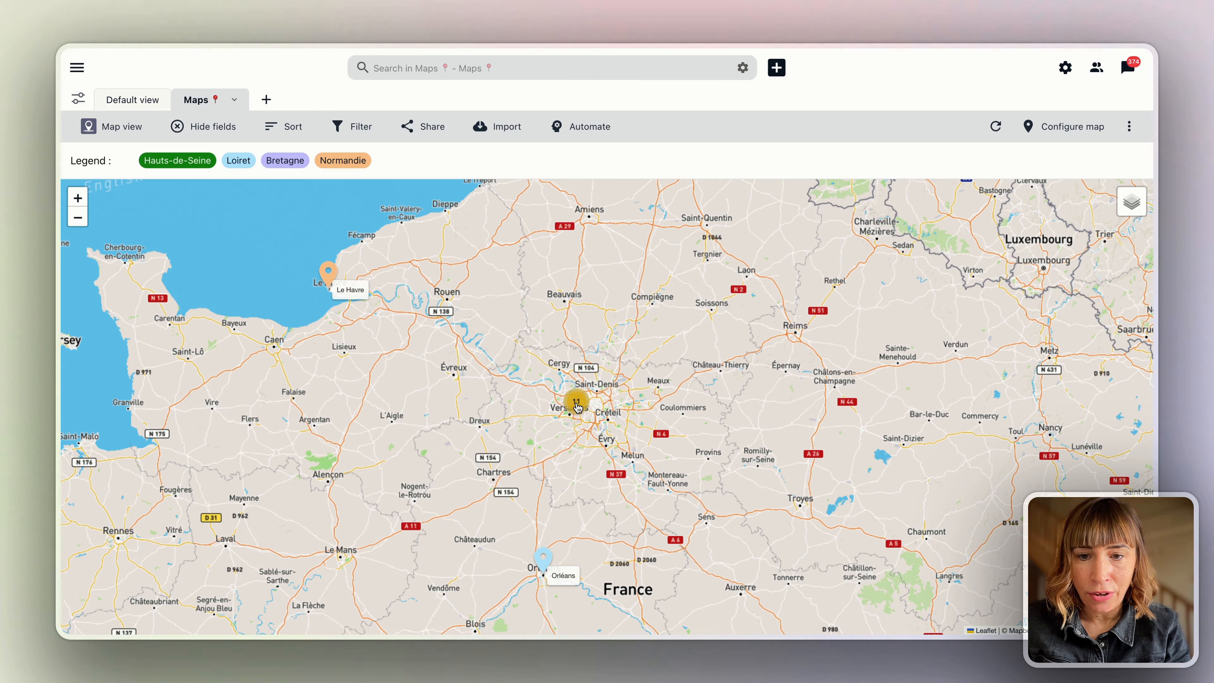
click(577, 406)
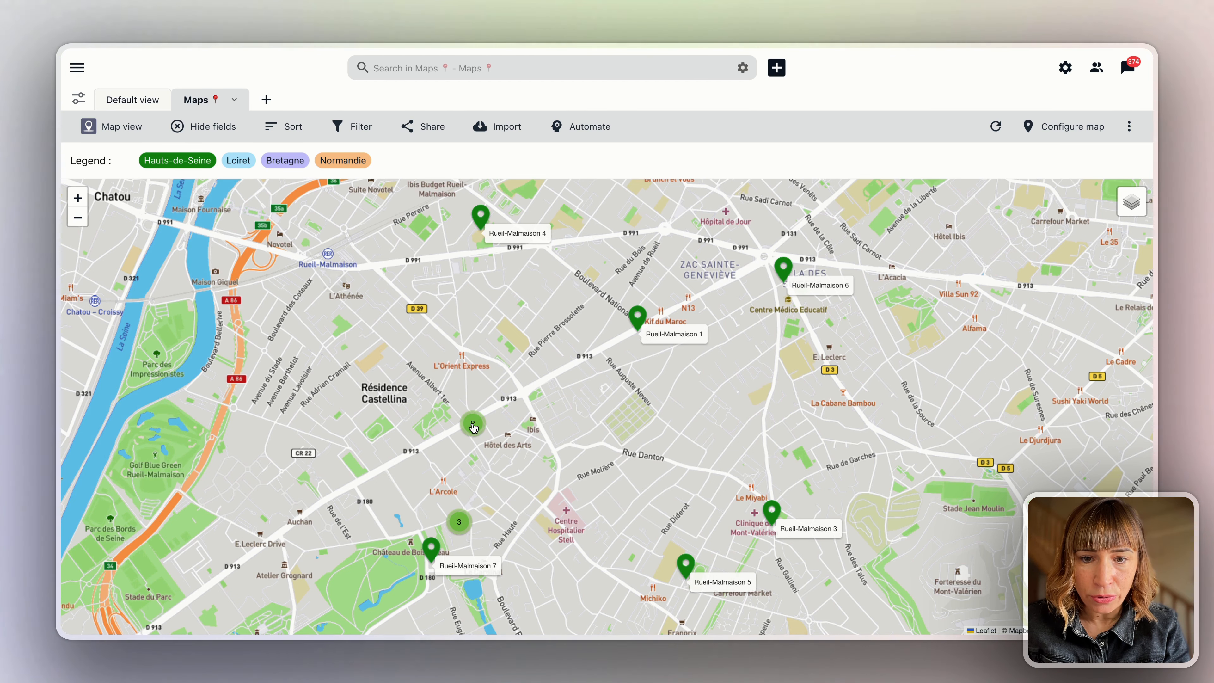
click(473, 427)
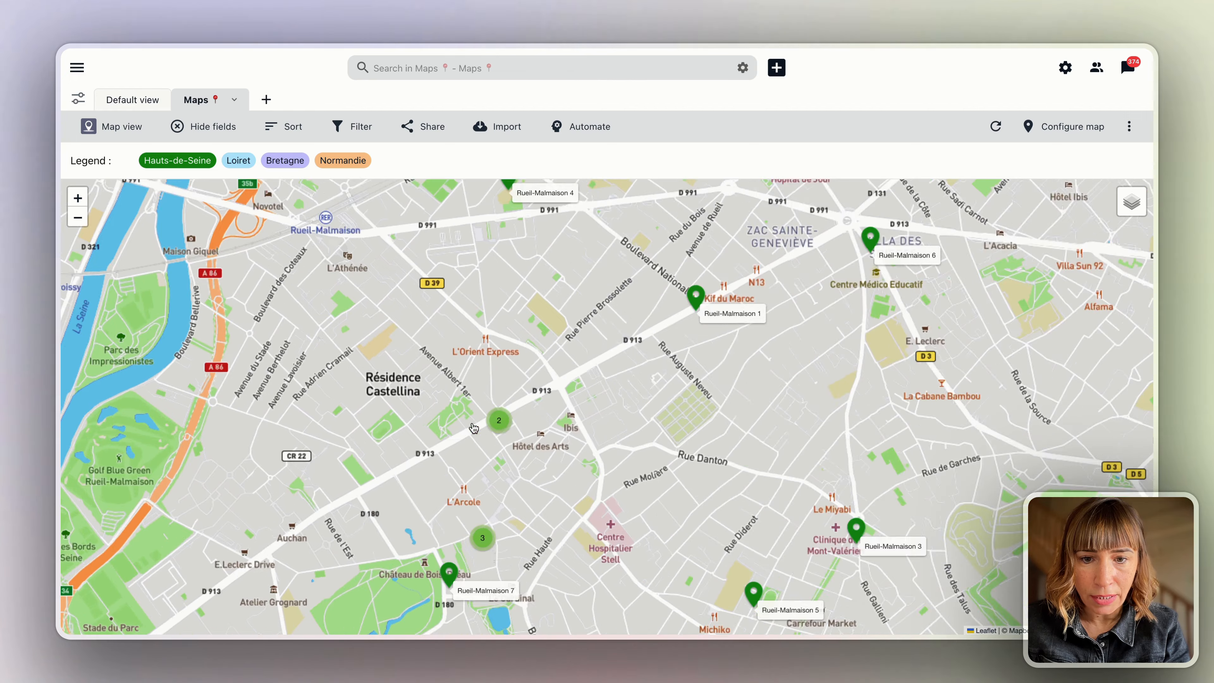